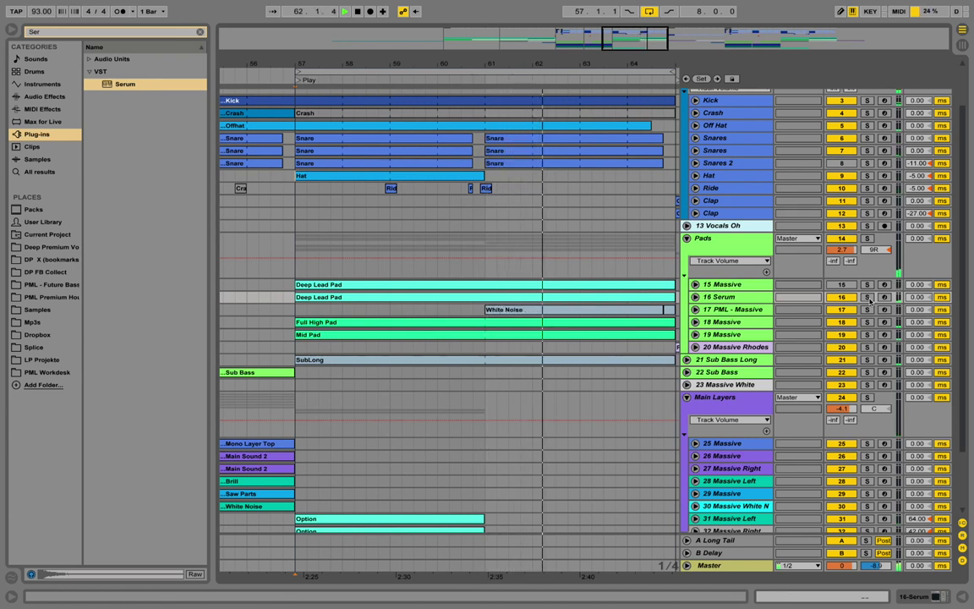
Solo and unfold the 16 Serum track, and open its Deep Lead Pad clip to examine and play its notes
{"action": "left_click", "coordinate": [866, 297]}
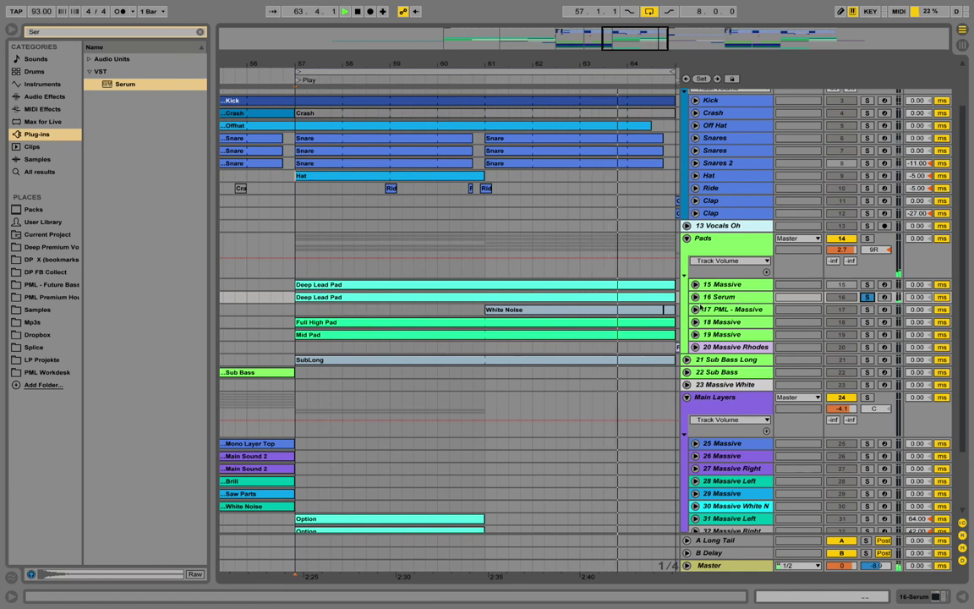
{"action": "left_click", "coordinate": [726, 298]}
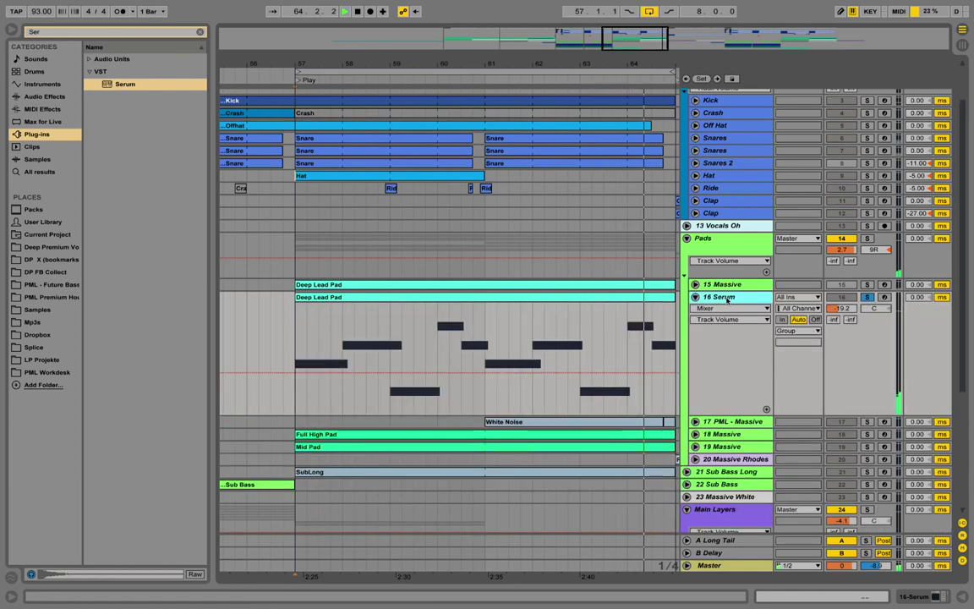
{"action": "double_click", "coordinate": [636, 298]}
{"action": "scroll", "coordinate": [594, 366], "scroll_direction": "down", "scroll_amount": 3}
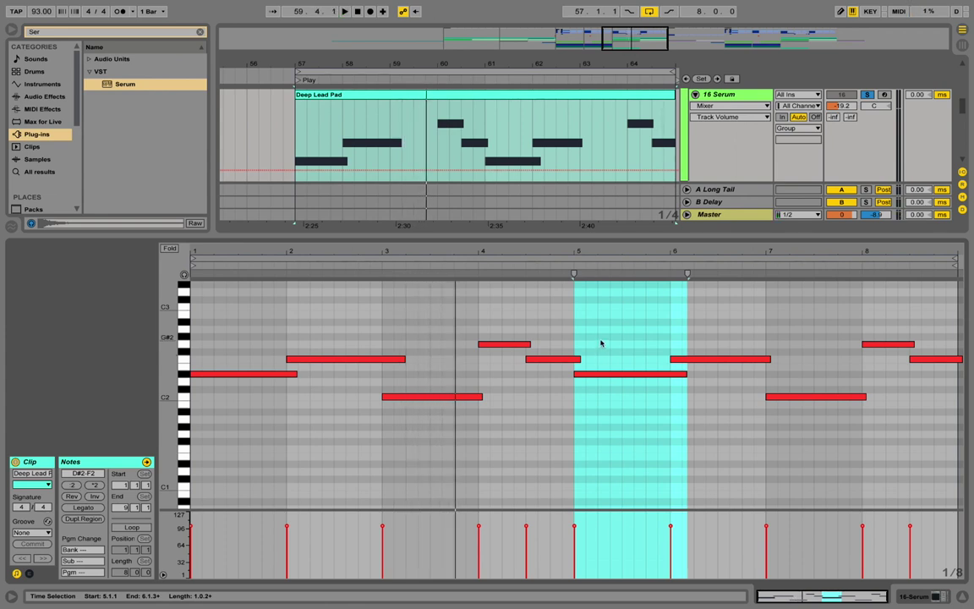
{"action": "left_click_drag", "start_coordinate": [607, 234], "coordinate": [607, 270]}
{"action": "left_click", "coordinate": [735, 98]}
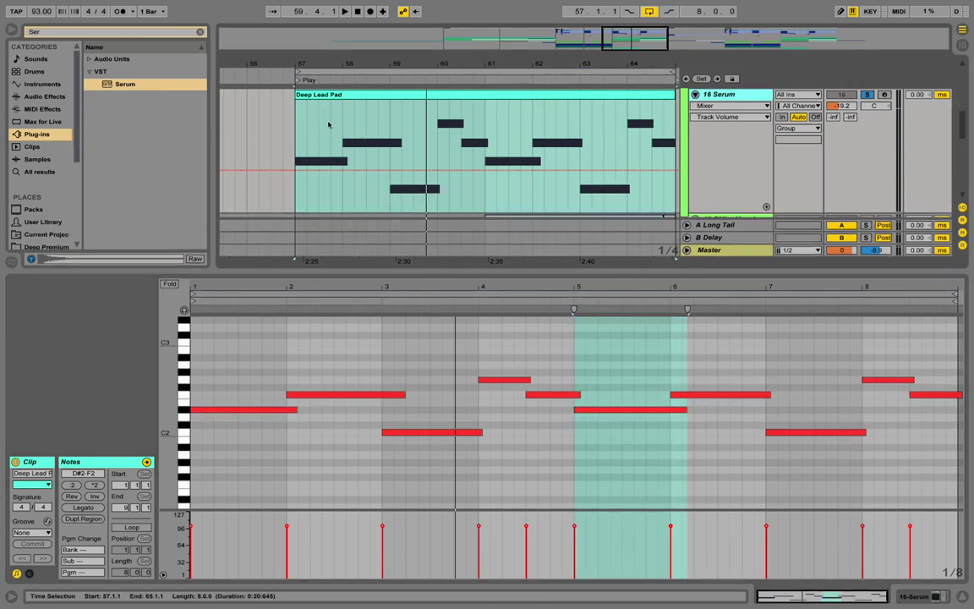
{"action": "key", "text": "space"}
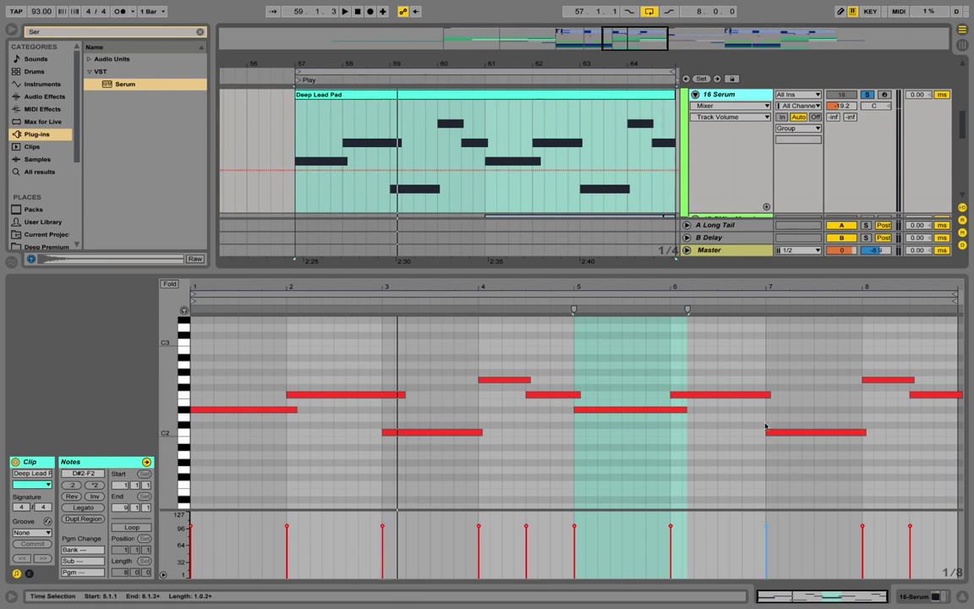
Duplicate the 16 Serum track with its Deep Lead Pad clip and solo the copy
{"action": "left_click", "coordinate": [740, 96]}
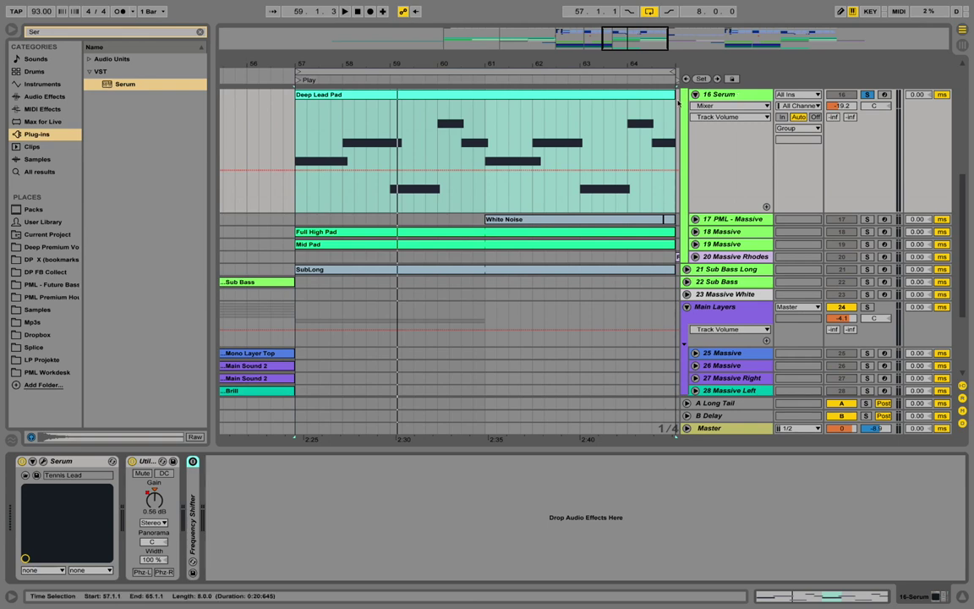
{"action": "right_click", "coordinate": [715, 98]}
{"action": "left_click", "coordinate": [738, 122]}
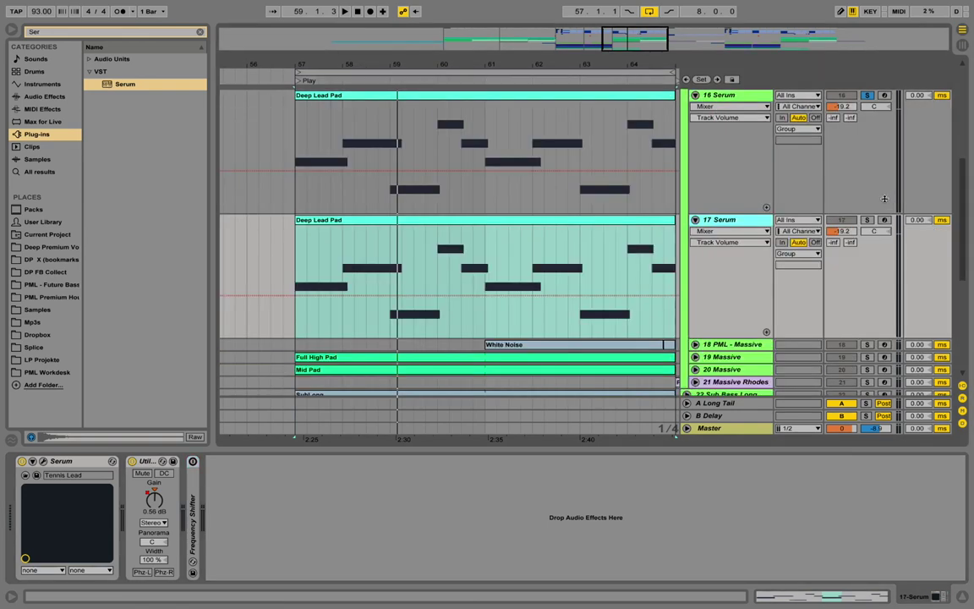
{"action": "left_click", "coordinate": [866, 220]}
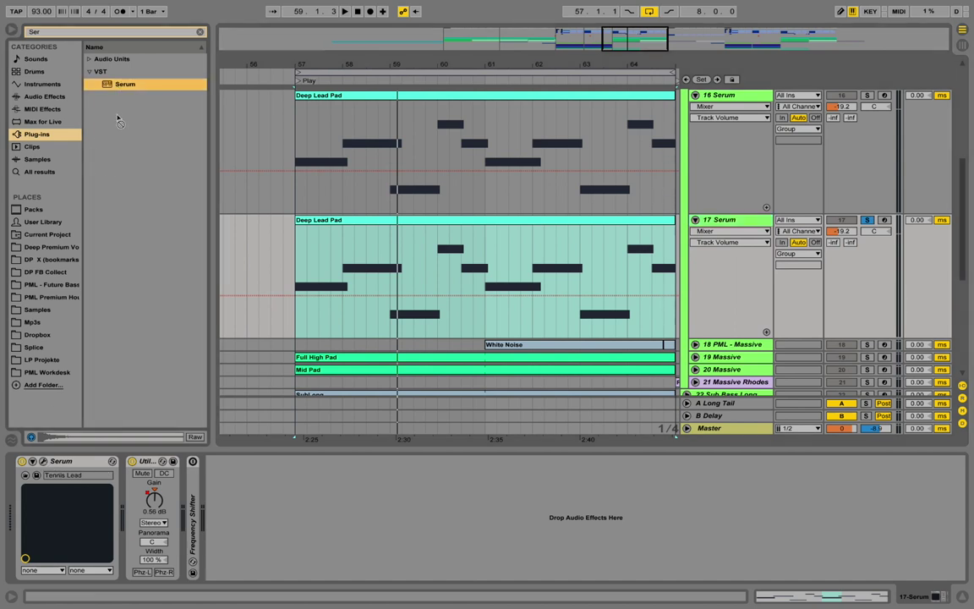
Replace the Tennis Lead Serum instrument on the duplicated track with a fresh Serum instance
{"action": "left_click", "coordinate": [63, 464]}
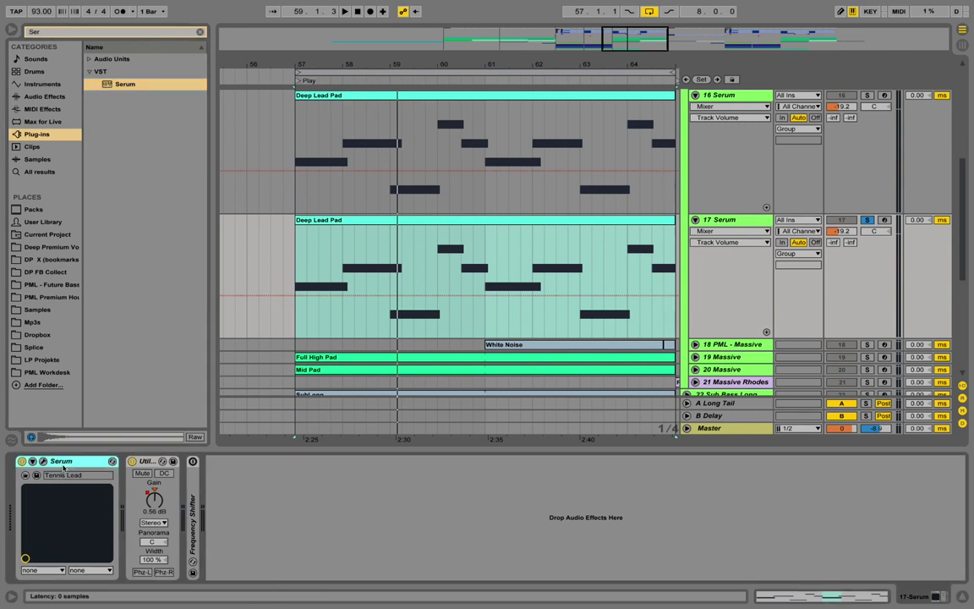
{"action": "key", "text": "Delete"}
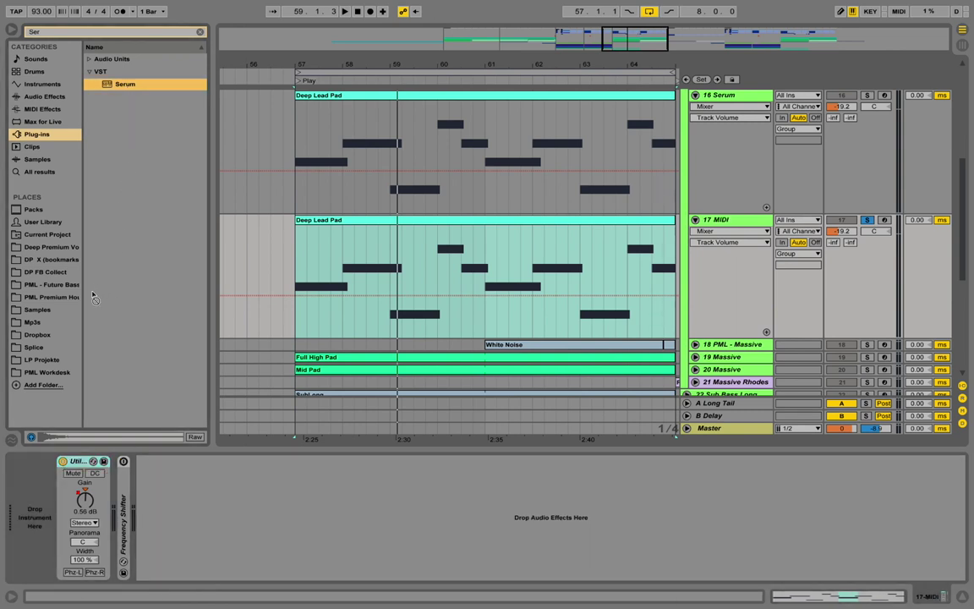
{"action": "left_click_drag", "start_coordinate": [94, 298], "coordinate": [34, 507]}
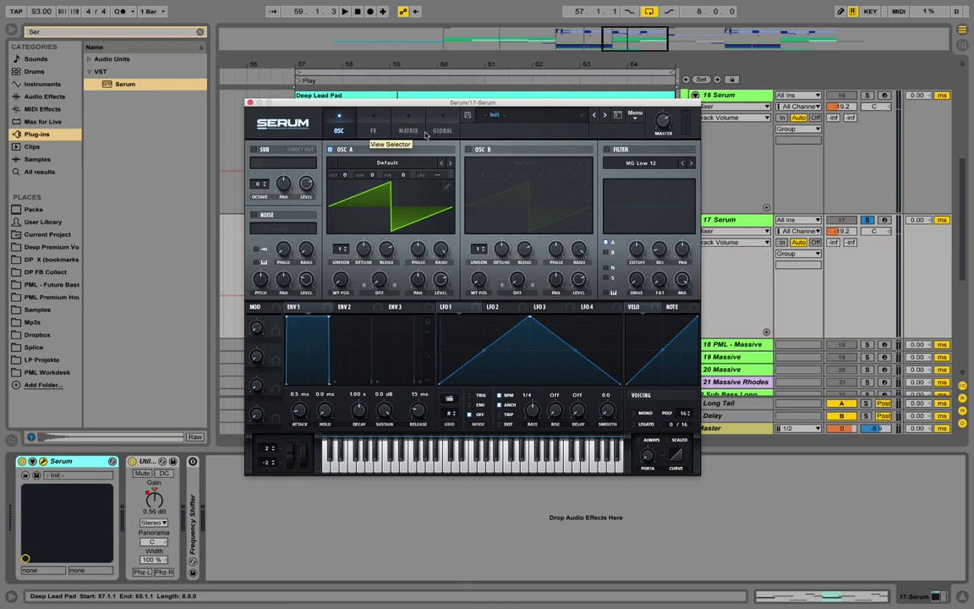
Enable Serum's sub oscillator with the Square shape at 16% level, turn oscillator A off, and play the sound
{"action": "left_click", "coordinate": [254, 150]}
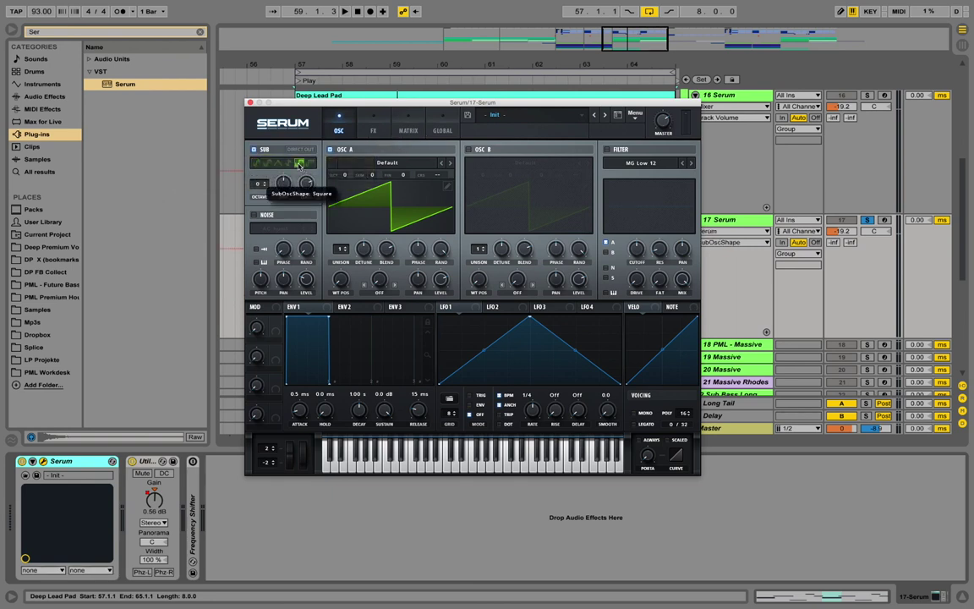
{"action": "left_click", "coordinate": [301, 163]}
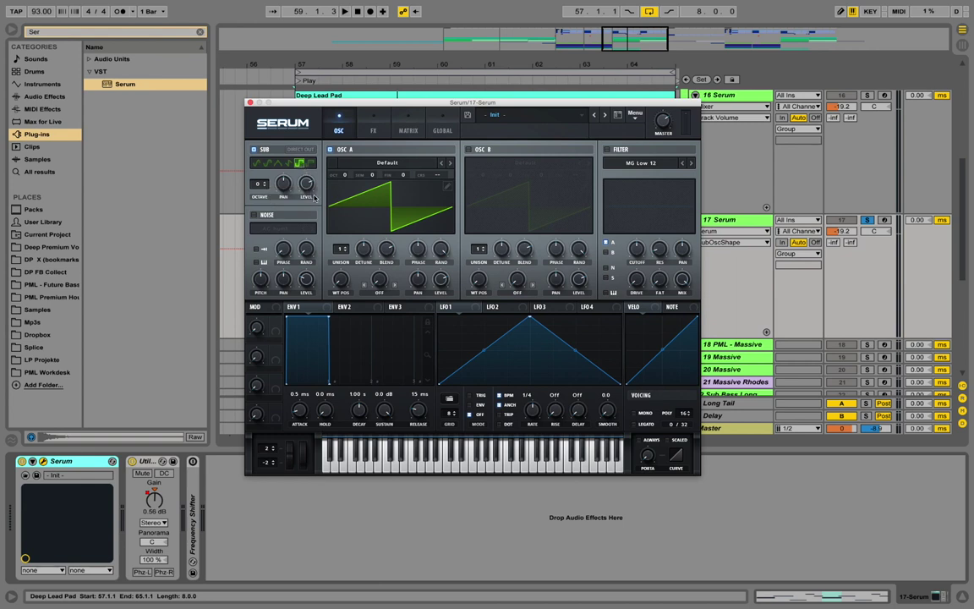
{"action": "left_click_drag", "start_coordinate": [307, 183], "coordinate": [312, 216]}
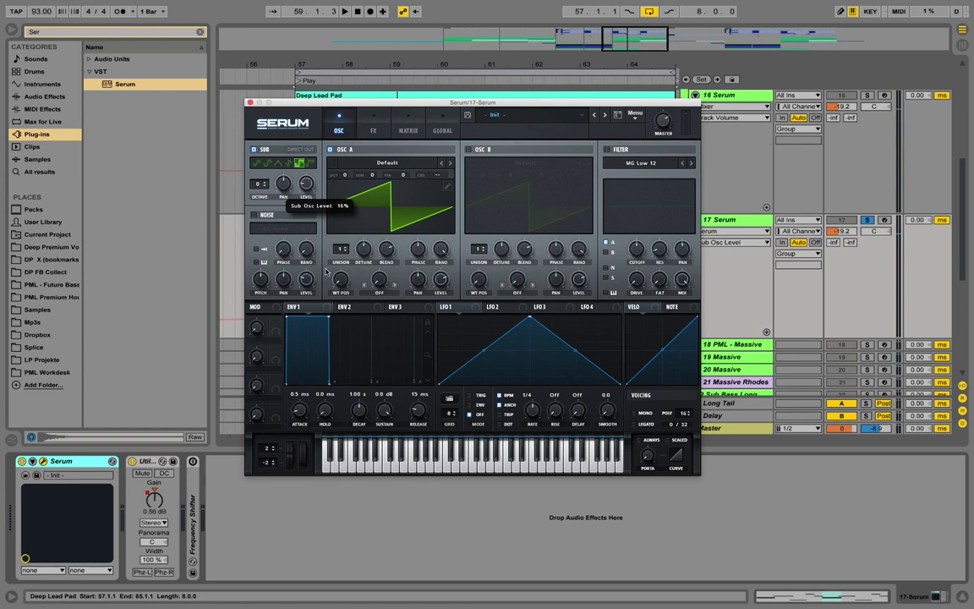
{"action": "left_click", "coordinate": [330, 151]}
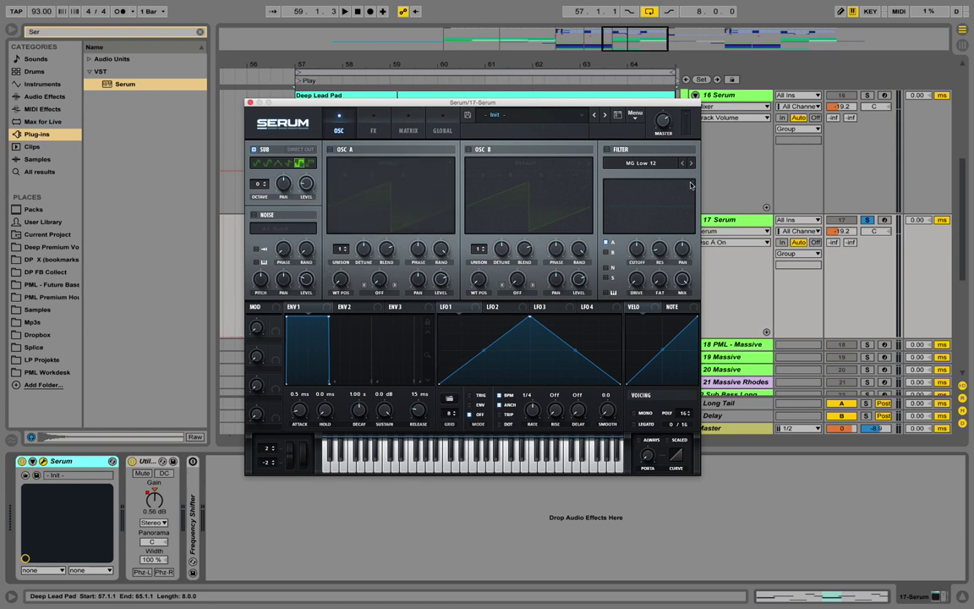
{"action": "key", "text": "space"}
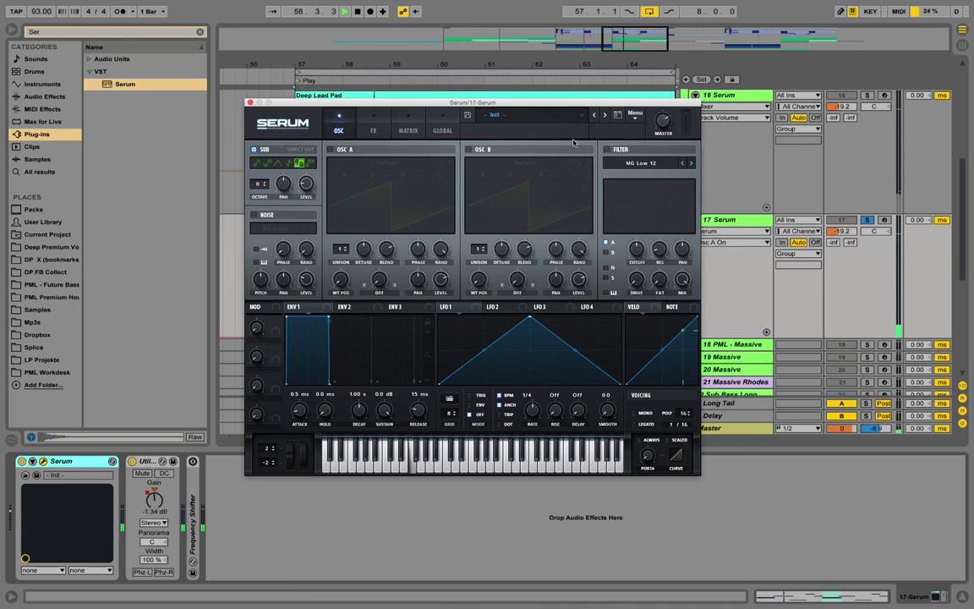
Switch Serum's voicing to Mono with Legato and listen to the overlapping notes
{"action": "left_click", "coordinate": [634, 413]}
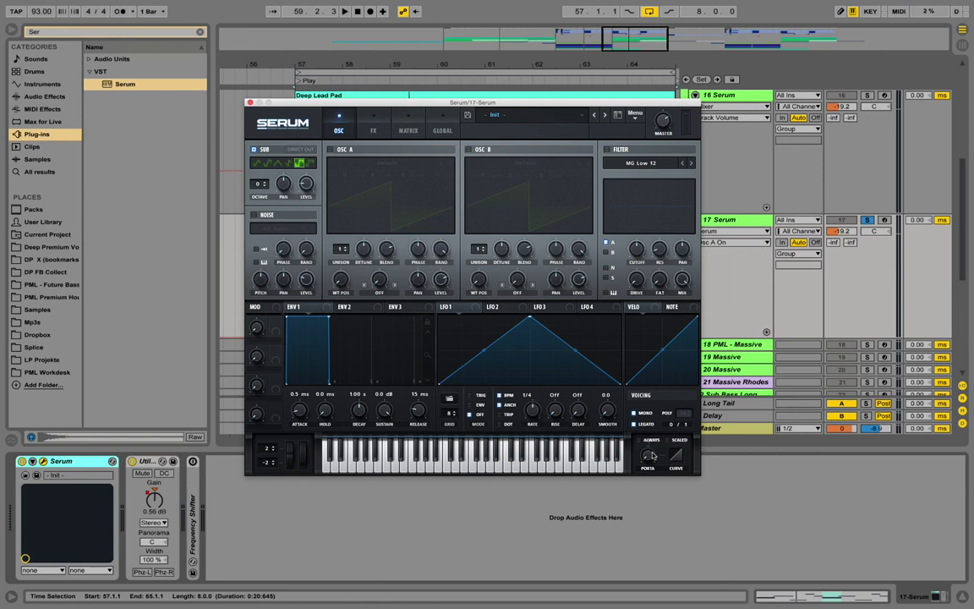
{"action": "key", "text": "space"}
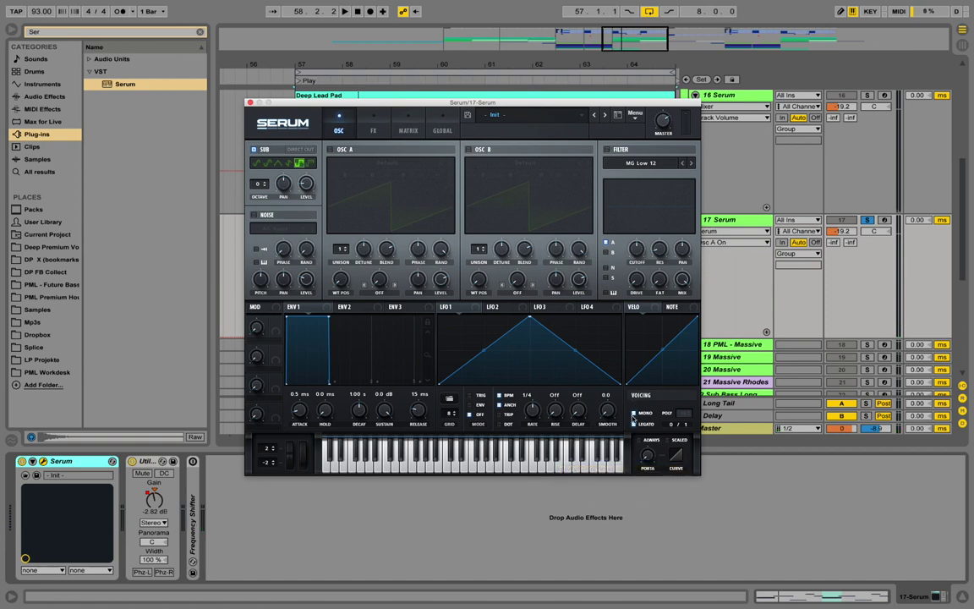
Show the duplicated clip's notes in a shorter editor without the velocity lane, with the Serum window moved clear above them
{"action": "left_click", "coordinate": [752, 219]}
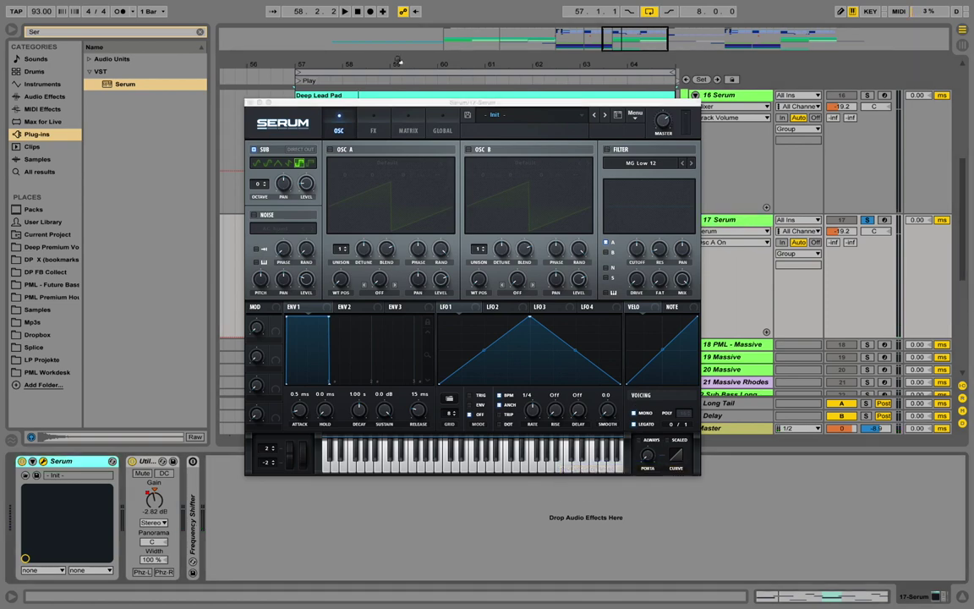
{"action": "left_click_drag", "start_coordinate": [384, 102], "coordinate": [228, 89]}
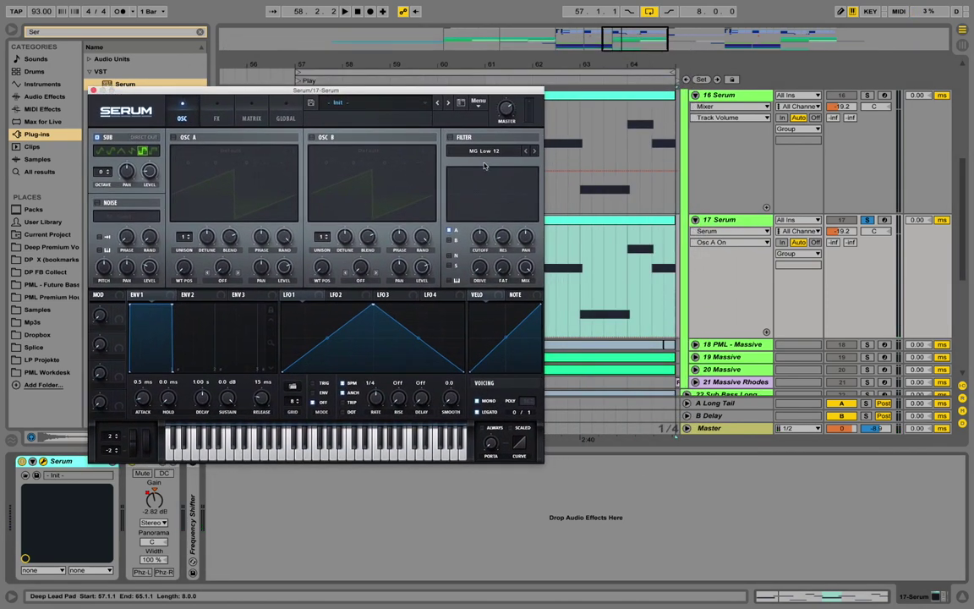
{"action": "double_click", "coordinate": [593, 220]}
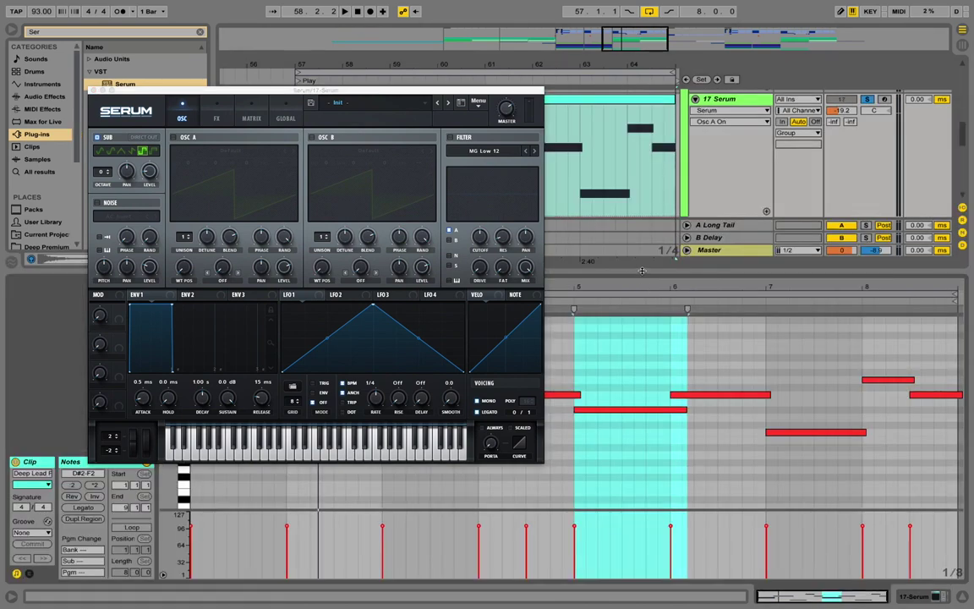
{"action": "left_click_drag", "start_coordinate": [640, 280], "coordinate": [658, 399]}
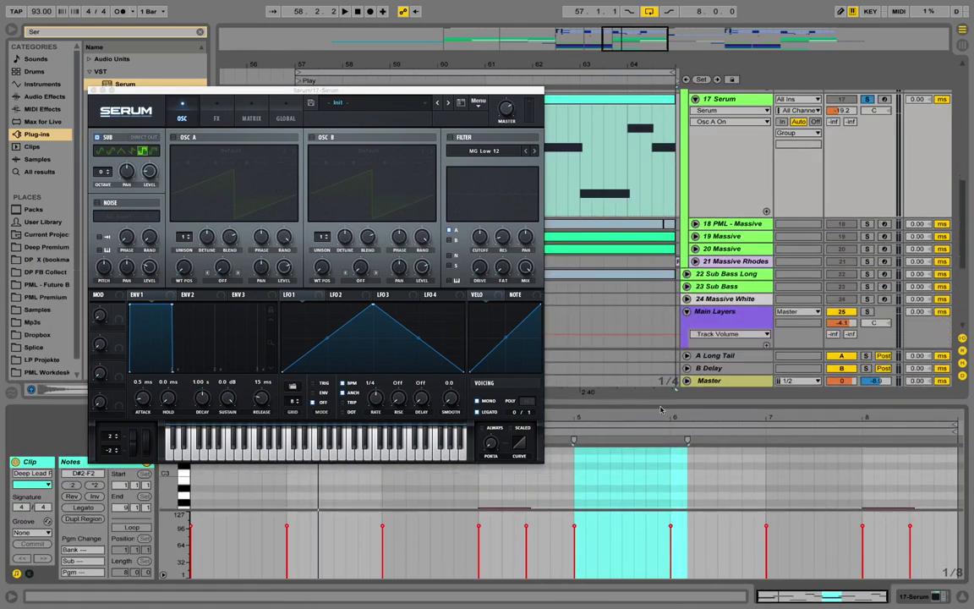
{"action": "left_click", "coordinate": [163, 575]}
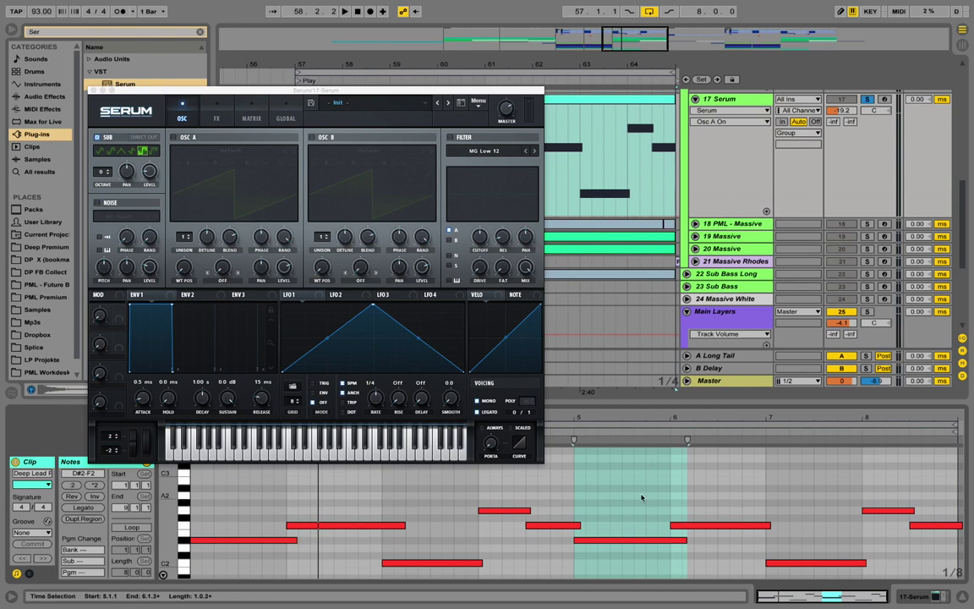
{"action": "scroll", "coordinate": [642, 497], "scroll_direction": "down", "scroll_amount": 3}
{"action": "left_click_drag", "start_coordinate": [506, 92], "coordinate": [640, 25]}
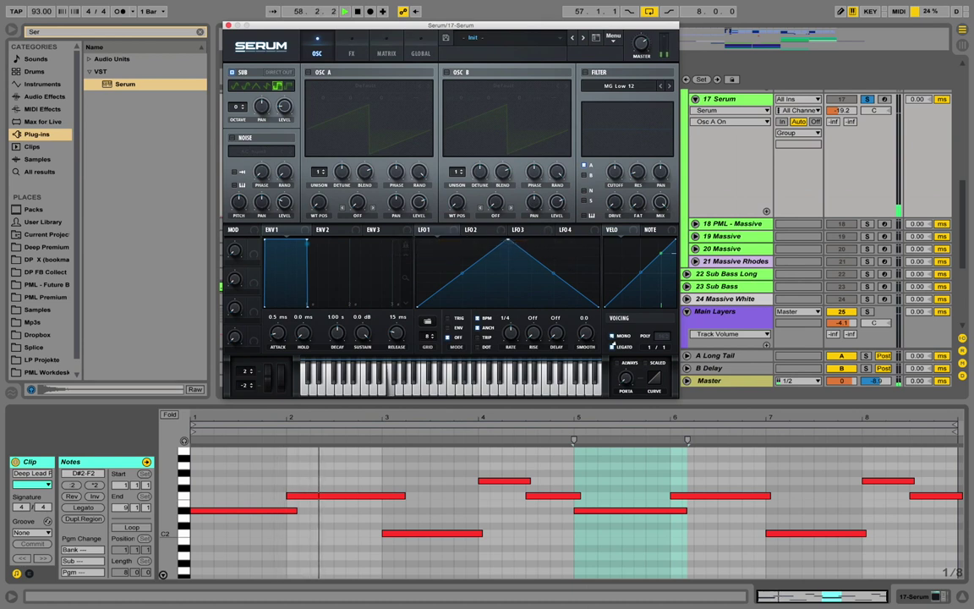
Adjust Serum's portamento time and set the master volume to 87% while auditioning the glide between notes
{"action": "left_click", "coordinate": [626, 380]}
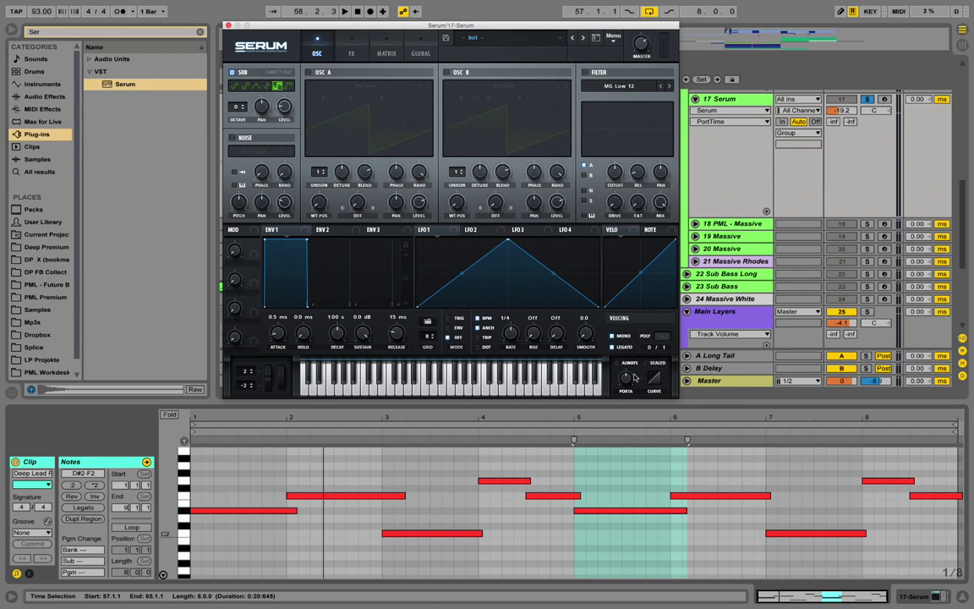
{"action": "key", "text": "space"}
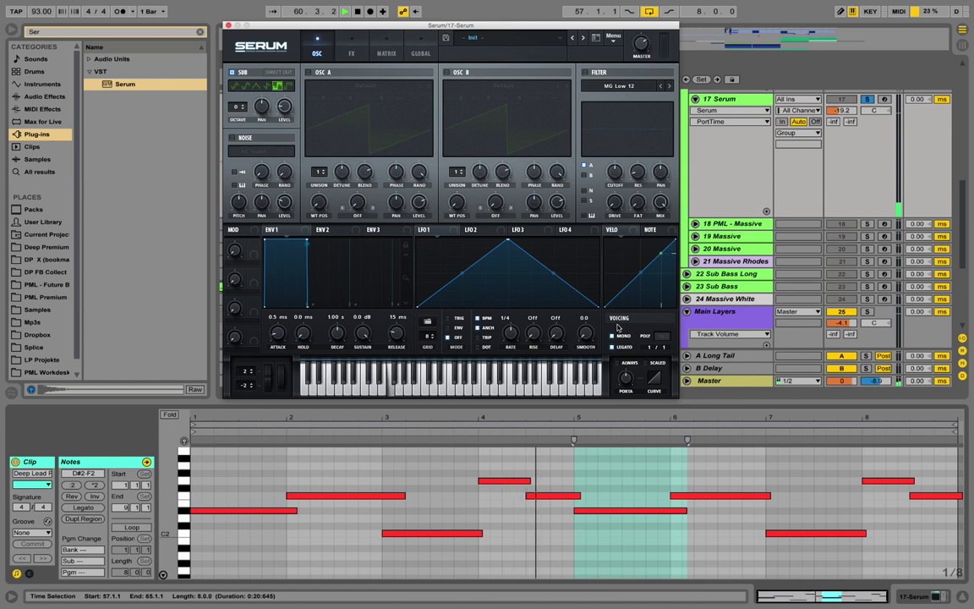
{"action": "left_click", "coordinate": [641, 44]}
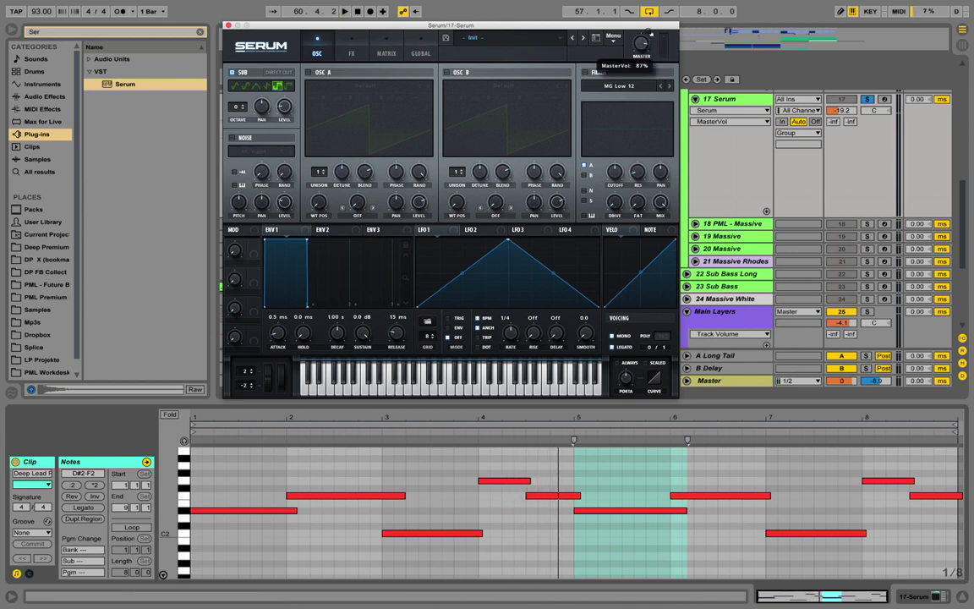
{"action": "key", "text": "space"}
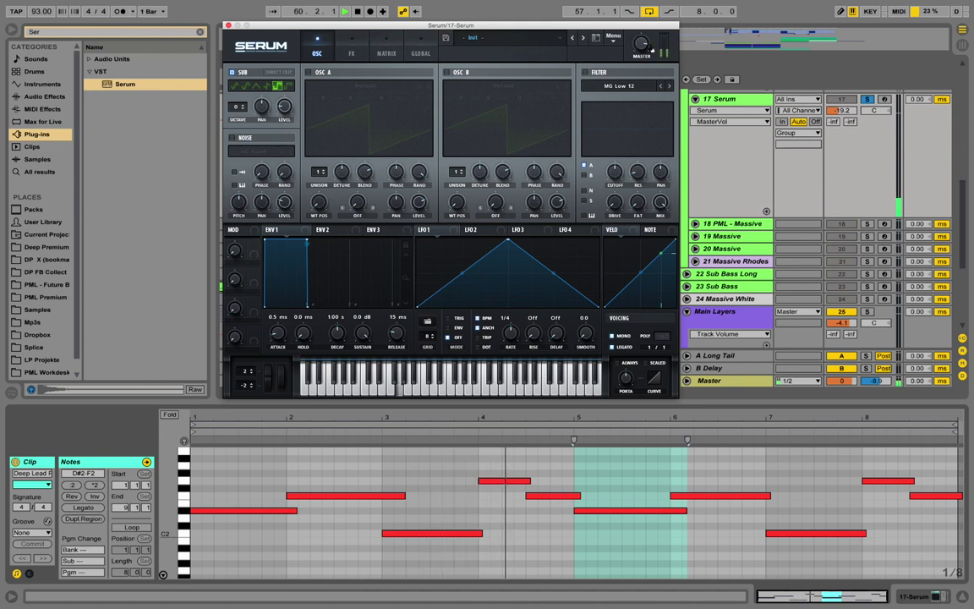
Turn on oscillator A, load the Analog wavetable PWM MedicineHat, and display it in 3D
{"action": "left_click", "coordinate": [310, 73]}
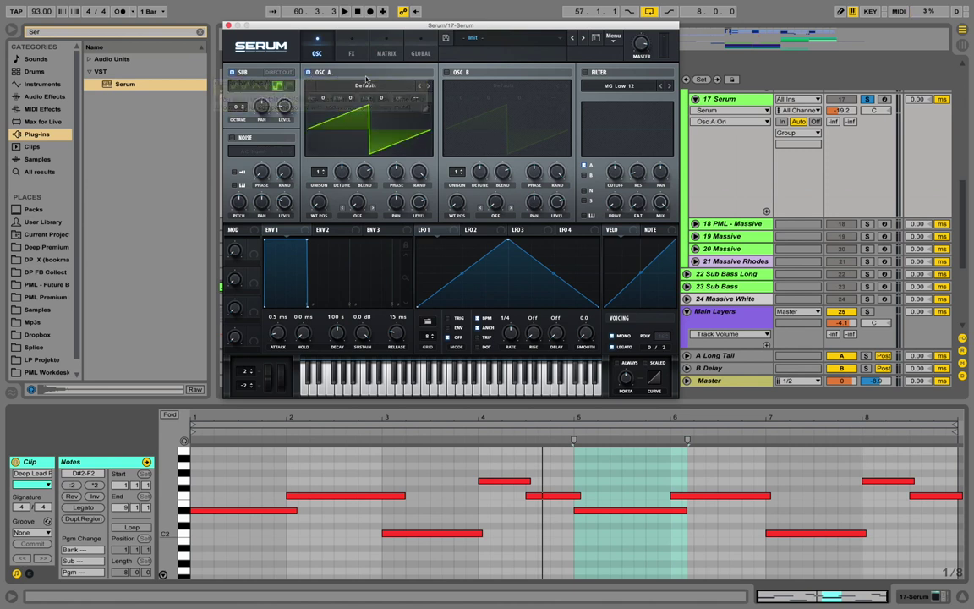
{"action": "left_click", "coordinate": [370, 85]}
{"action": "mouse_move", "coordinate": [377, 99]}
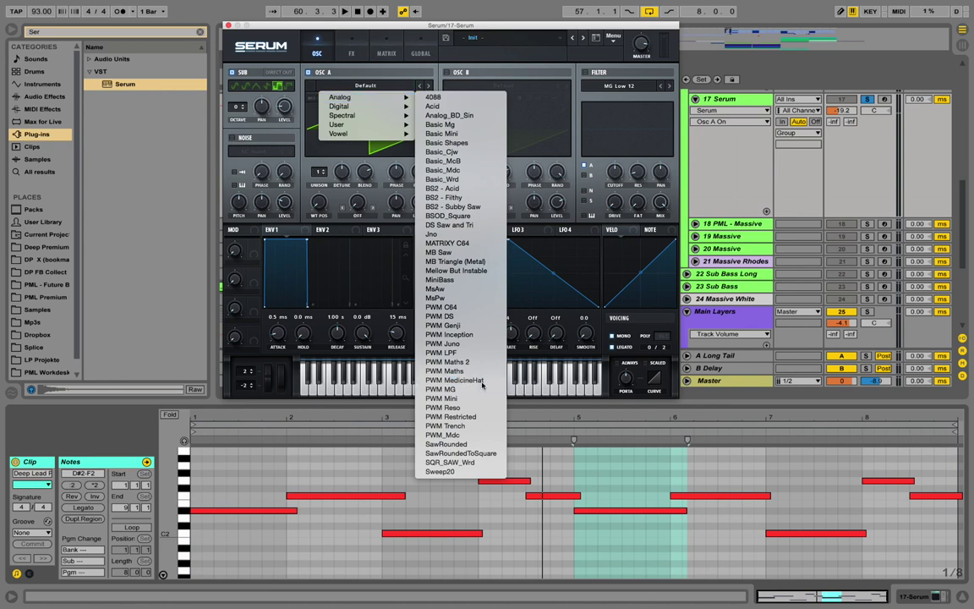
{"action": "left_click", "coordinate": [482, 382]}
{"action": "left_click", "coordinate": [332, 138]}
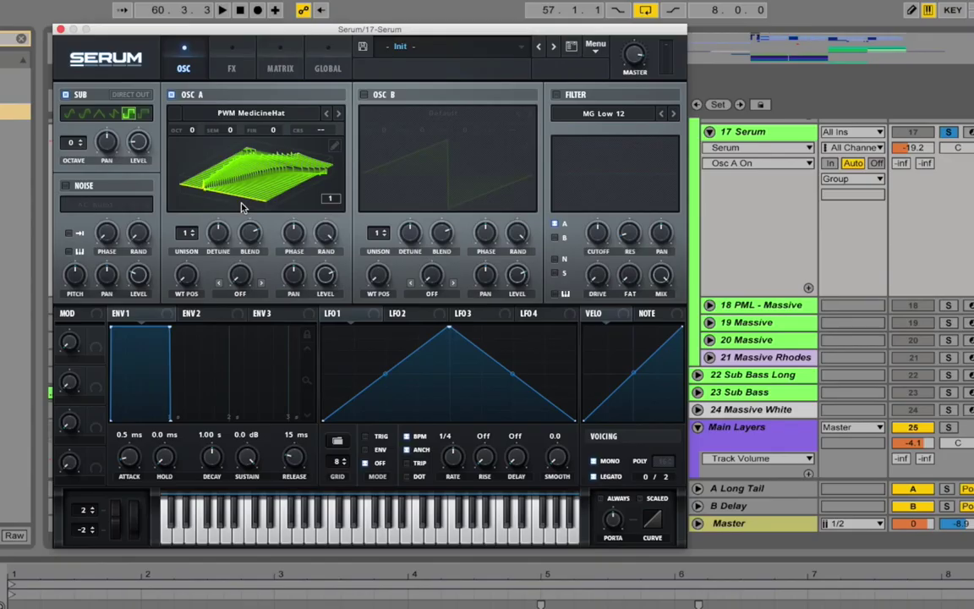
Set oscillator A's level to 86% while playing the clip
{"action": "key", "text": "space"}
{"action": "left_click_drag", "start_coordinate": [418, 204], "coordinate": [424, 198]}
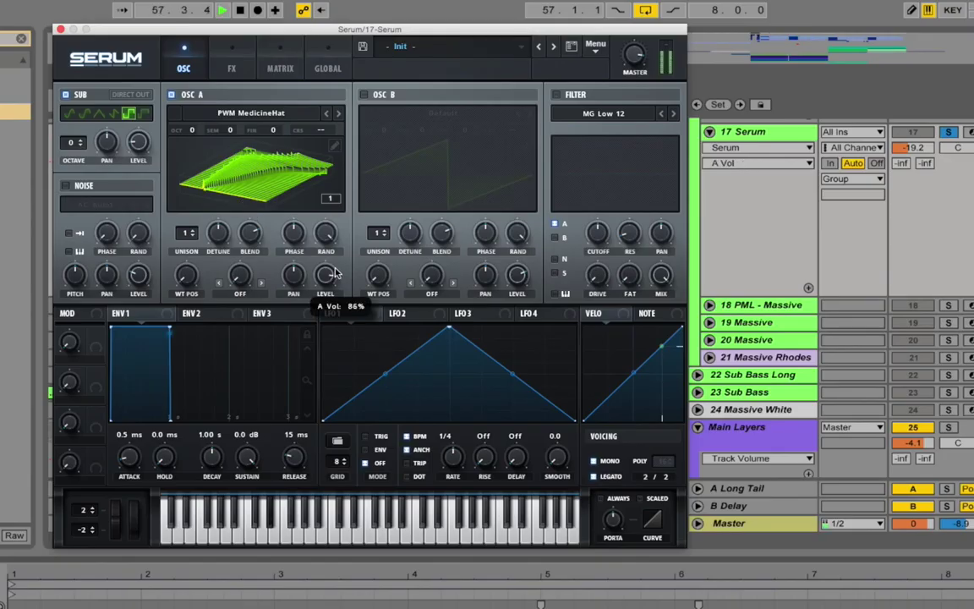
{"action": "key", "text": "space"}
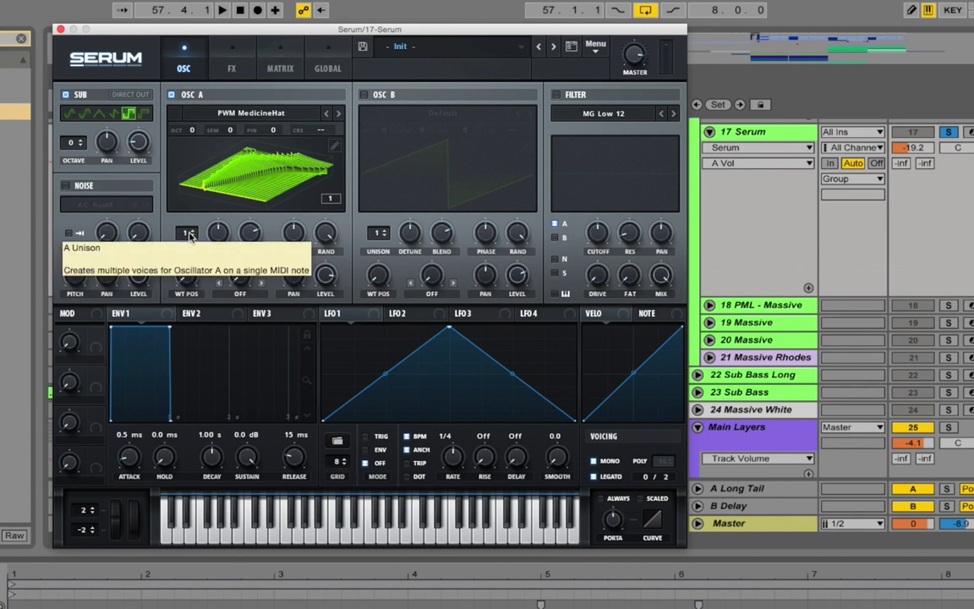
Set oscillator A's unison to 8 voices, audition it, and adjust the unison blend
{"action": "left_click_drag", "start_coordinate": [190, 236], "coordinate": [211, 168]}
{"action": "key", "text": "space"}
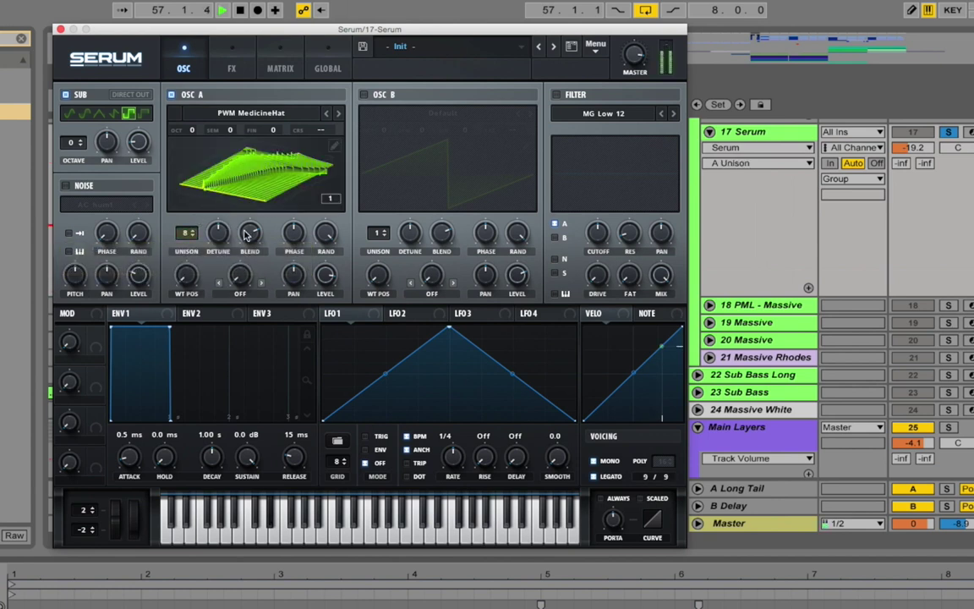
{"action": "key", "text": "space"}
{"action": "left_click_drag", "start_coordinate": [250, 237], "coordinate": [257, 233]}
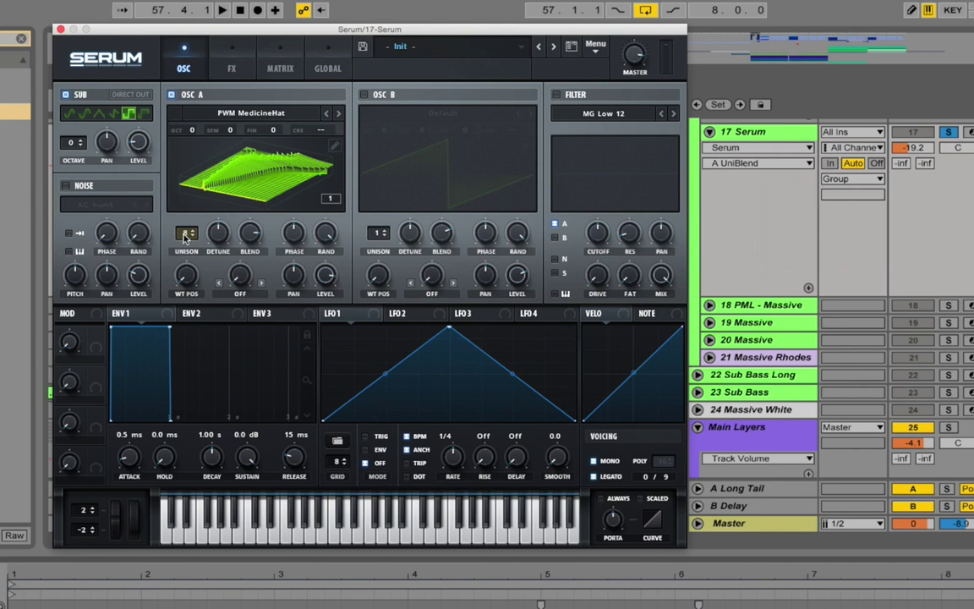
Set oscillator A's unison detune to 0.23 and audition the clip
{"action": "left_click_drag", "start_coordinate": [216, 233], "coordinate": [215, 237]}
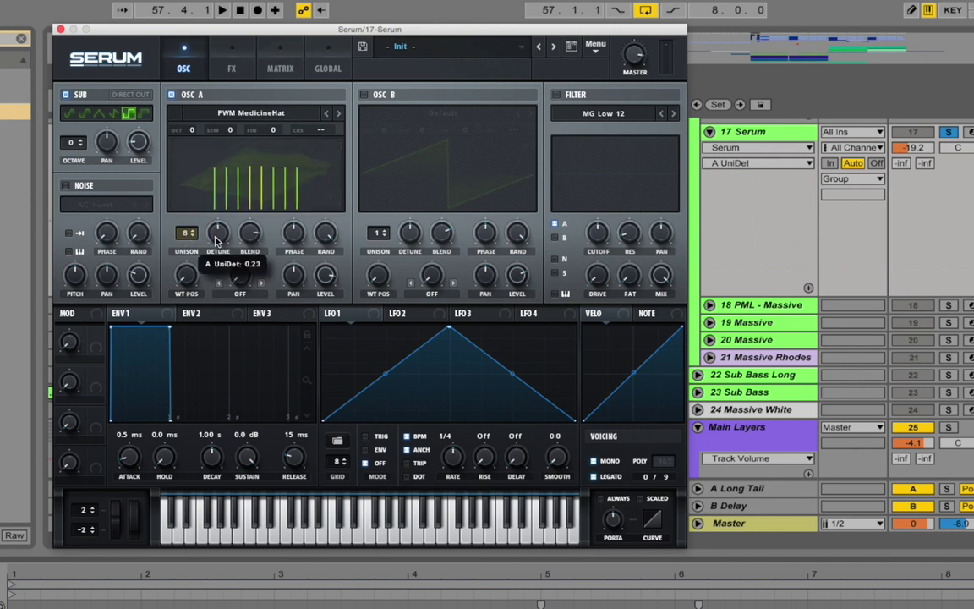
{"action": "key", "text": "space"}
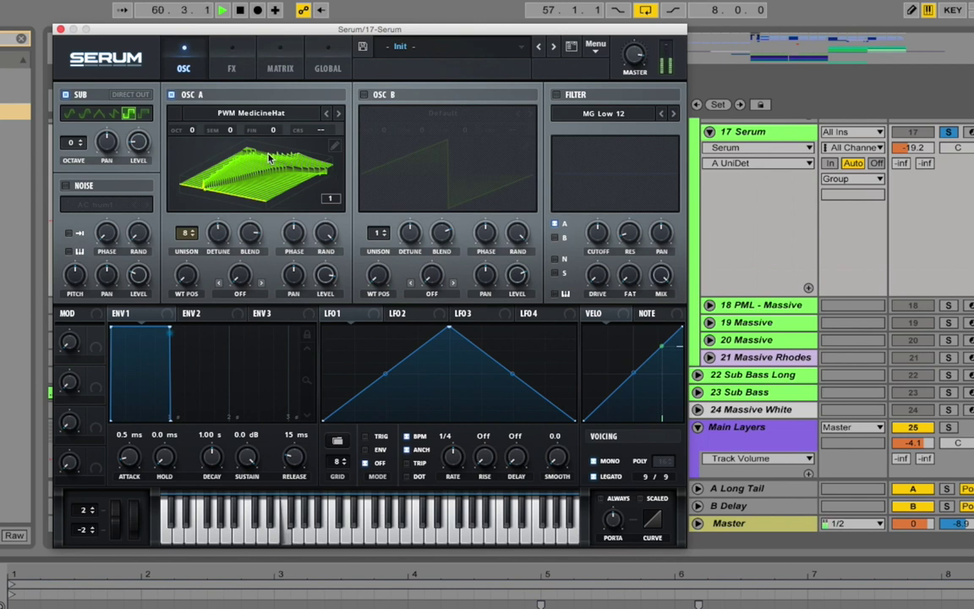
{"action": "key", "text": "space"}
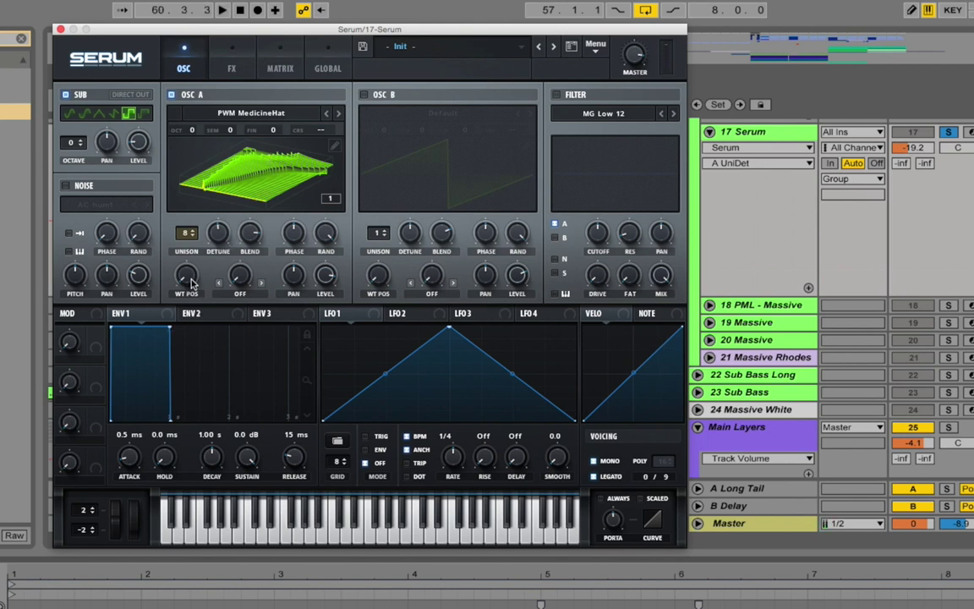
Move oscillator A's wavetable position to 18 while playing the clip and set its fine tuning to 13
{"action": "left_click_drag", "start_coordinate": [191, 283], "coordinate": [189, 234]}
{"action": "key", "text": "space"}
{"action": "left_click_drag", "start_coordinate": [189, 230], "coordinate": [172, 197]}
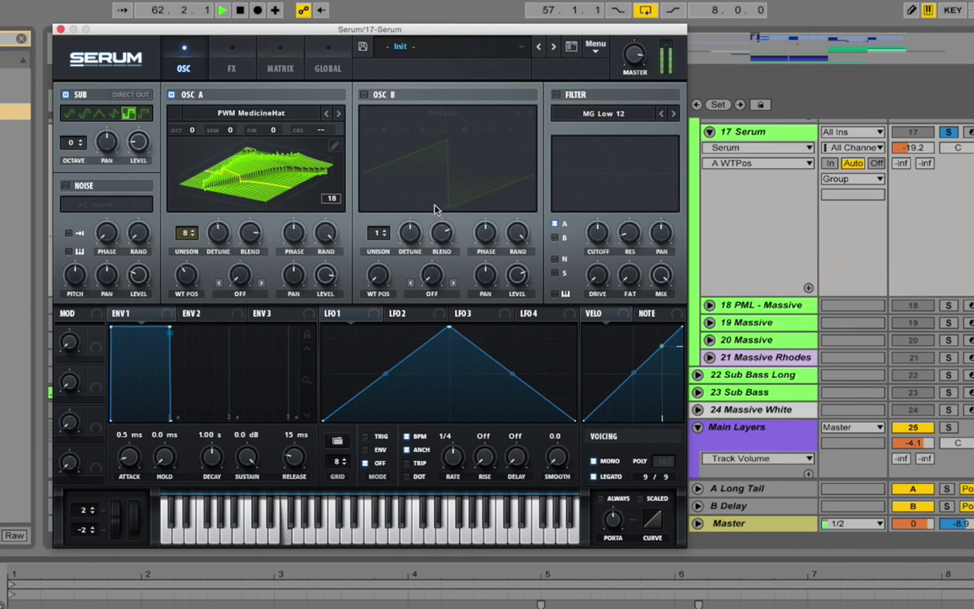
{"action": "key", "text": "space"}
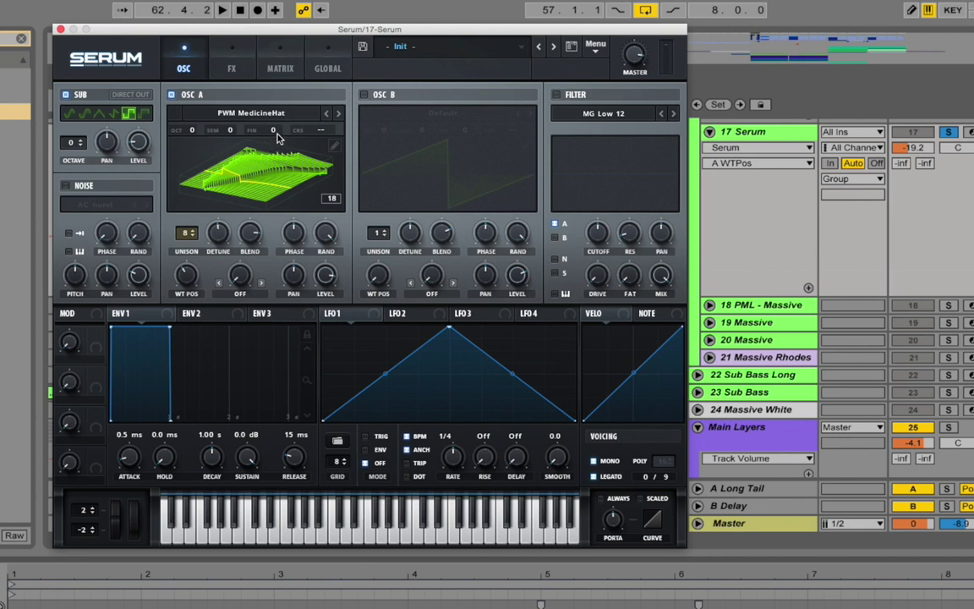
{"action": "left_click_drag", "start_coordinate": [277, 138], "coordinate": [285, 133]}
Turn on oscillator B, load the Analog wavetable PWM Inception, and display it in 3D
{"action": "left_click", "coordinate": [365, 95]}
{"action": "left_click", "coordinate": [422, 111]}
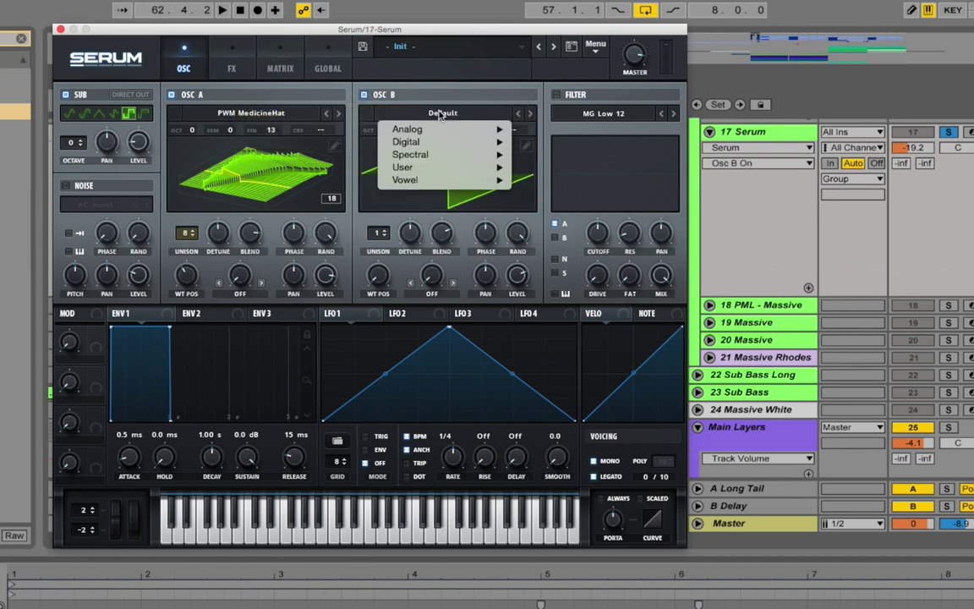
{"action": "mouse_move", "coordinate": [436, 155]}
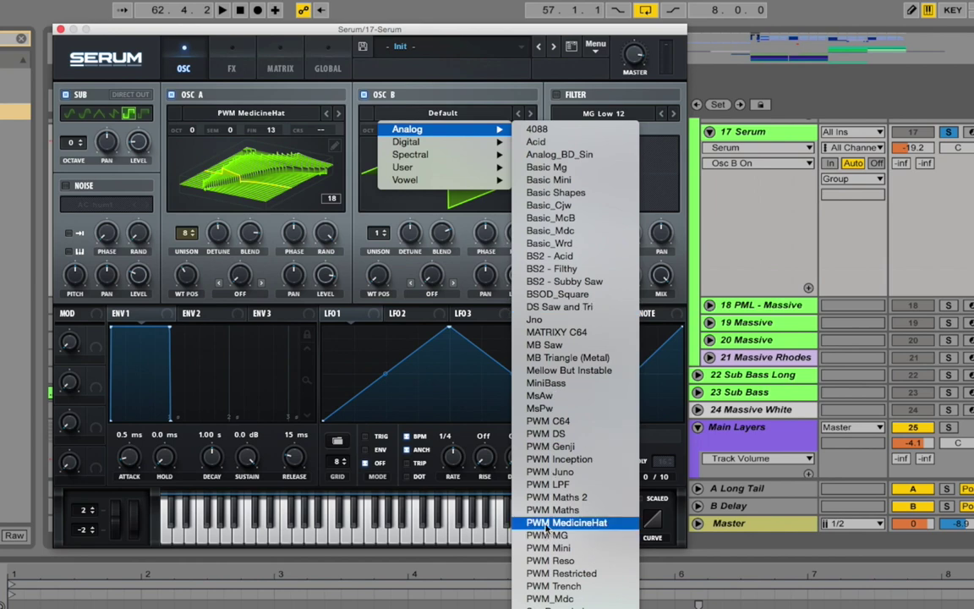
{"action": "left_click", "coordinate": [578, 464]}
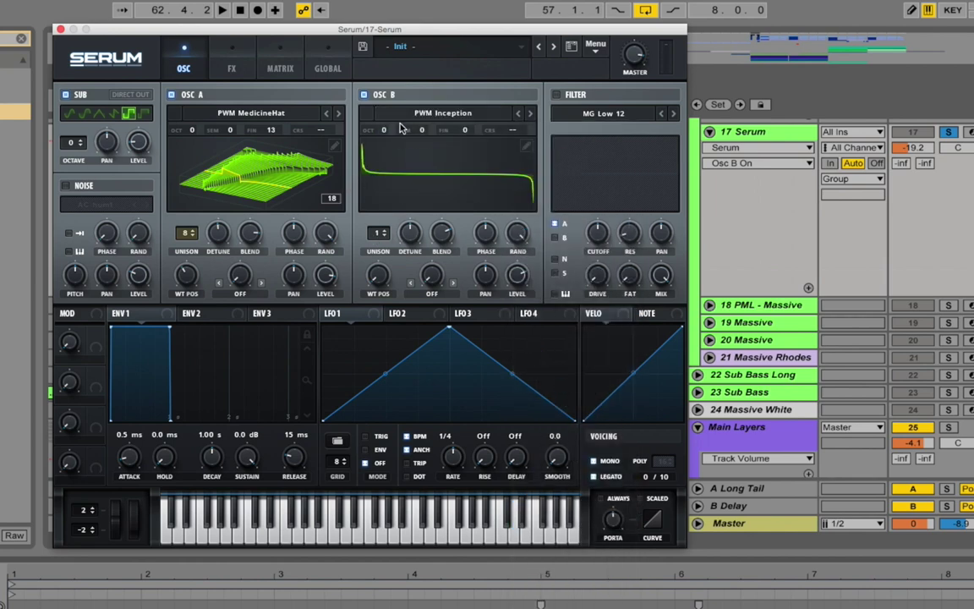
{"action": "left_click", "coordinate": [402, 165]}
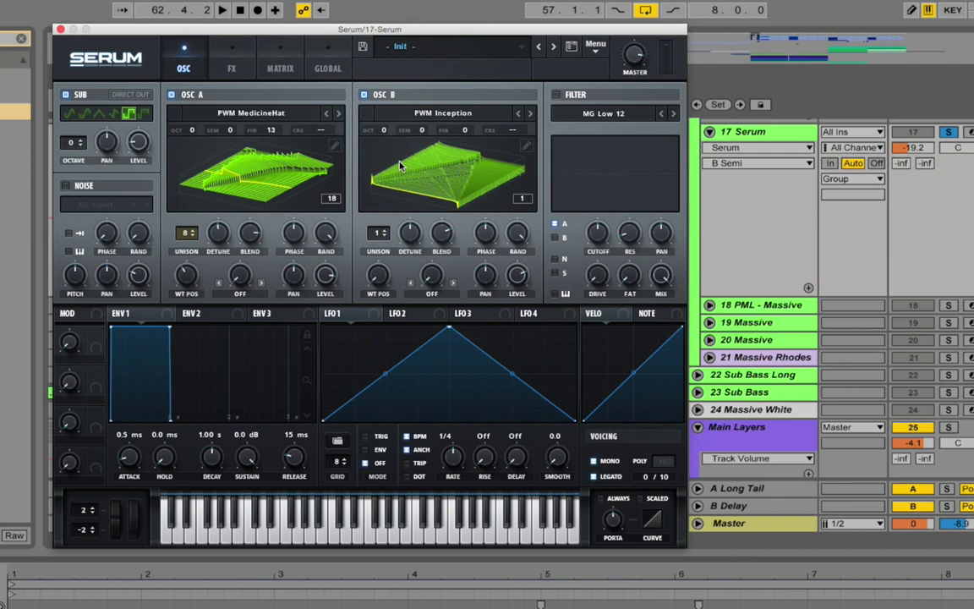
Isolate oscillator B by turning off oscillator A and the sub, and audition it at wavetable position 89
{"action": "left_click", "coordinate": [171, 94]}
{"action": "left_click", "coordinate": [65, 94]}
{"action": "key", "text": "space"}
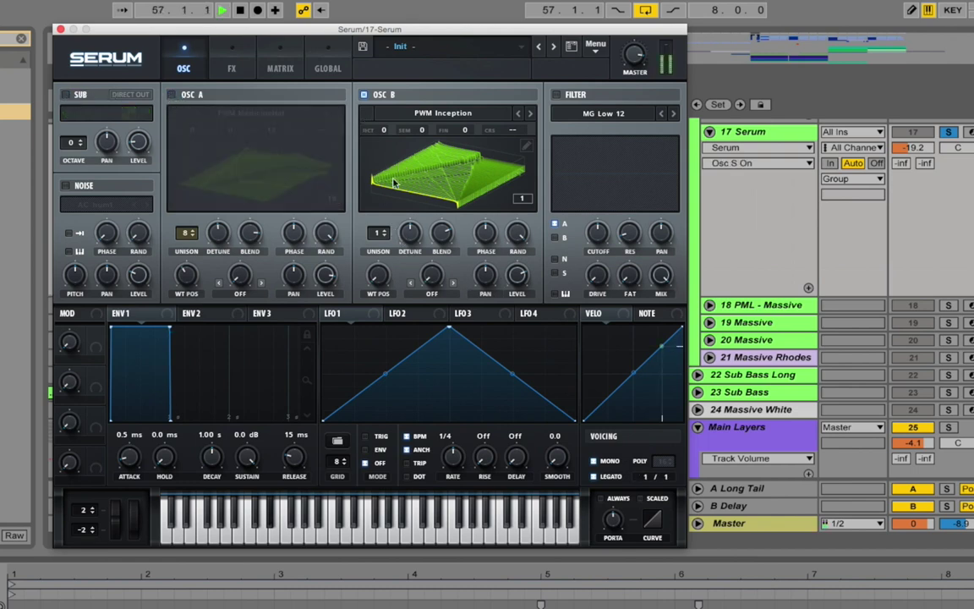
{"action": "left_click_drag", "start_coordinate": [378, 275], "coordinate": [394, 180]}
{"action": "key", "text": "space"}
Give oscillator B 8 unison voices, adjust its blend and detune, and set its fine tuning to -10
{"action": "key", "text": "space"}
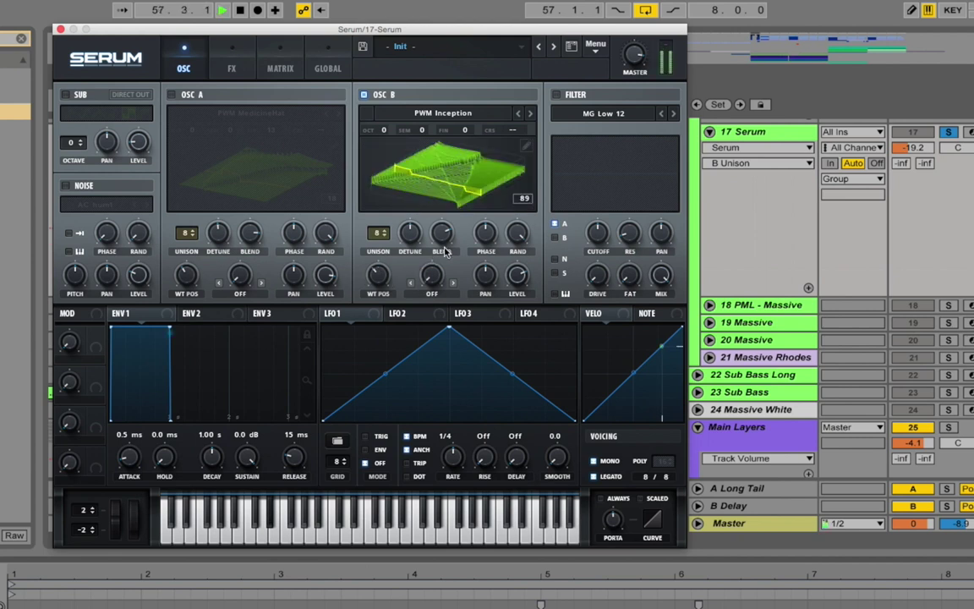
{"action": "left_click_drag", "start_coordinate": [440, 233], "coordinate": [413, 237]}
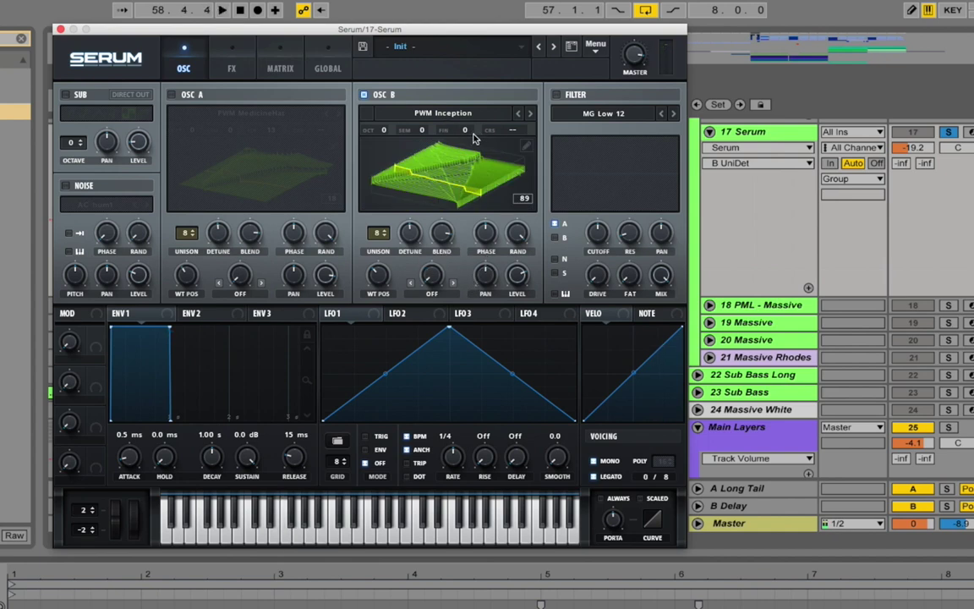
{"action": "left_click_drag", "start_coordinate": [464, 129], "coordinate": [470, 142]}
{"action": "key", "text": "space"}
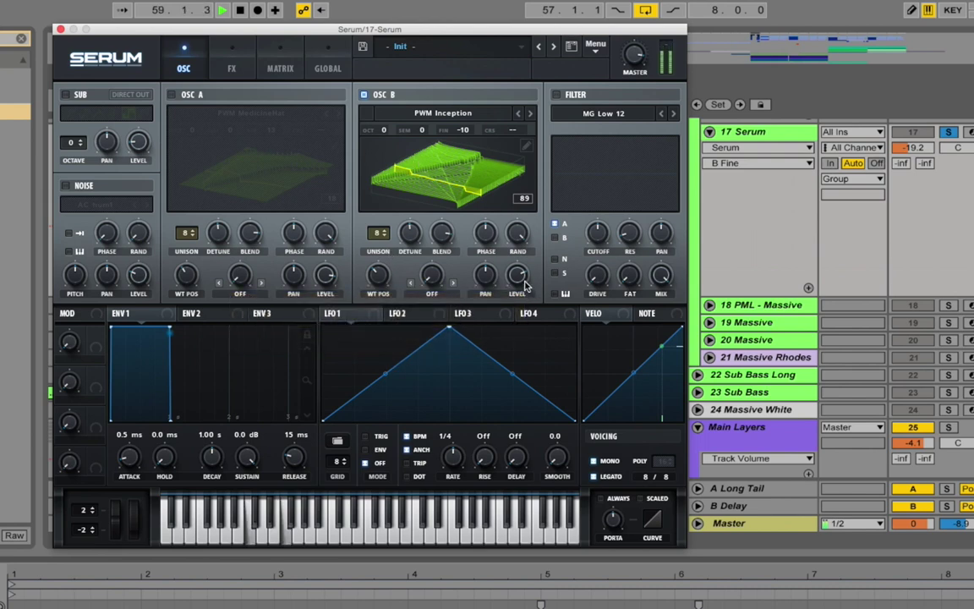
Set the master volume to 86% and oscillator B's level to 91%, comparing its sound at wavetable position 1
{"action": "left_click_drag", "start_coordinate": [525, 283], "coordinate": [524, 261]}
{"action": "left_click_drag", "start_coordinate": [636, 68], "coordinate": [637, 65]}
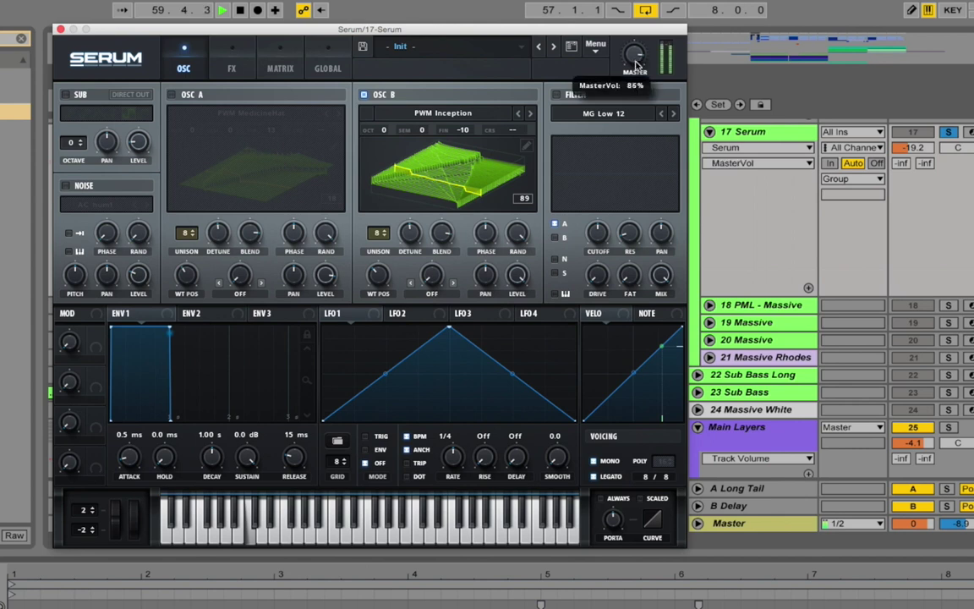
{"action": "left_click_drag", "start_coordinate": [378, 274], "coordinate": [376, 335]}
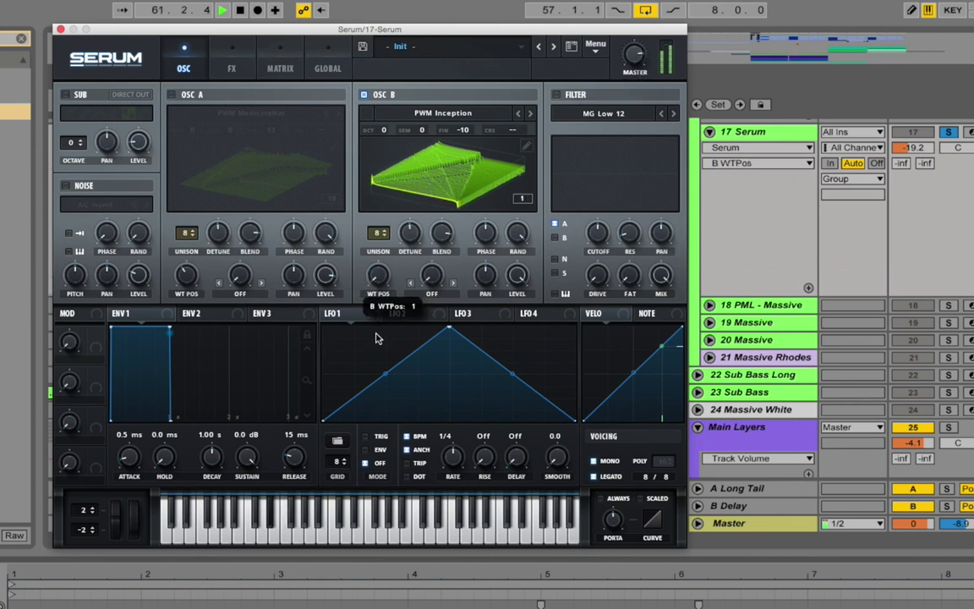
{"action": "left_click_drag", "start_coordinate": [518, 277], "coordinate": [522, 291]}
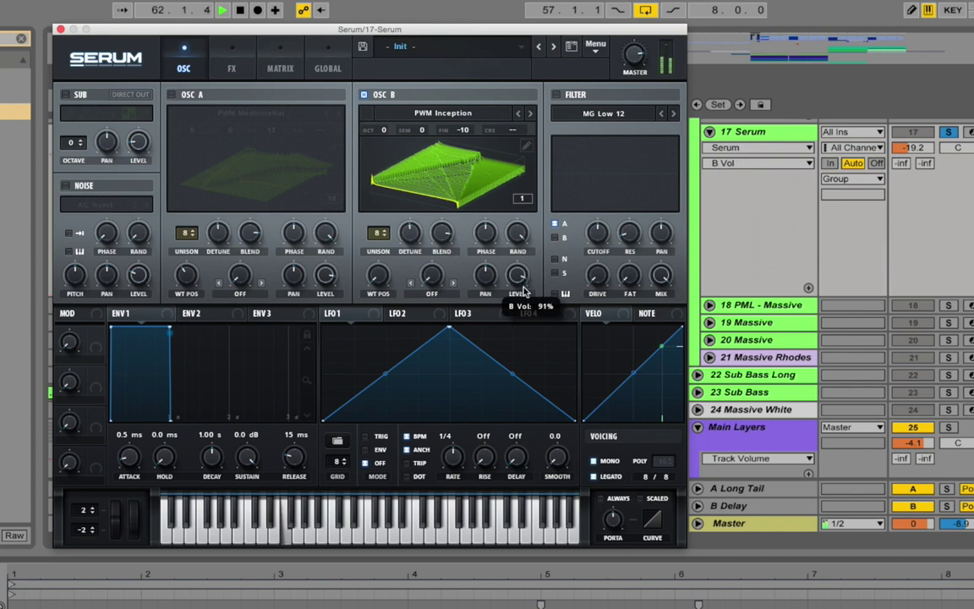
Set oscillator B's wavetable position to 12, turn oscillator A back on, and stop playback
{"action": "mouse_move", "coordinate": [378, 275]}
{"action": "left_mouse_down"}
{"action": "mouse_move", "coordinate": [377, 265]}
{"action": "mouse_move", "coordinate": [382, 283]}
{"action": "left_mouse_up"}
{"action": "left_click", "coordinate": [171, 94]}
{"action": "key", "text": "space"}
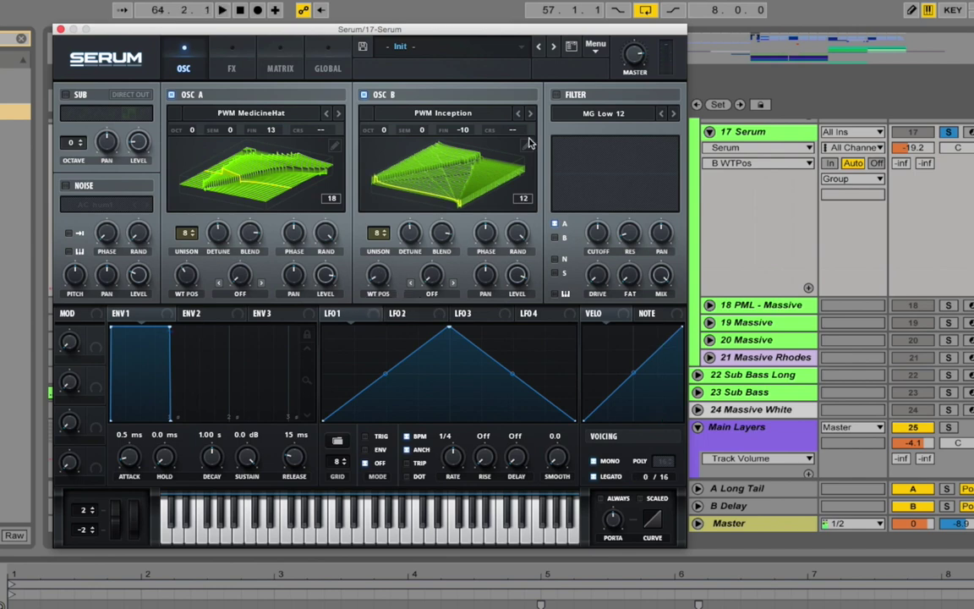
Route oscillator B, noise and sub into the filter and turn on the noise oscillator, with the filter switched off
{"action": "left_click", "coordinate": [559, 95]}
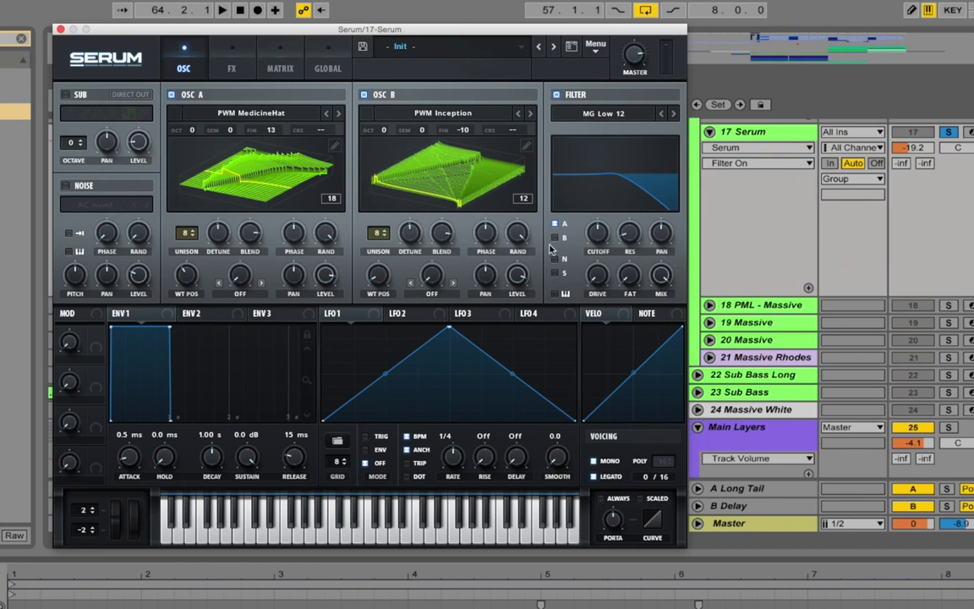
{"action": "left_click", "coordinate": [555, 238]}
{"action": "left_click", "coordinate": [555, 260]}
{"action": "left_click", "coordinate": [66, 185]}
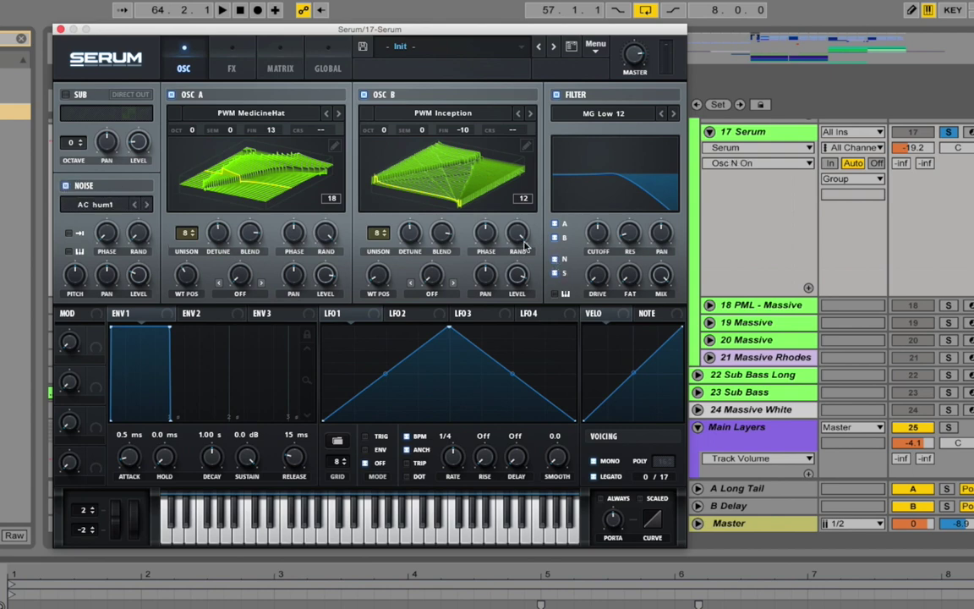
{"action": "left_click", "coordinate": [555, 95]}
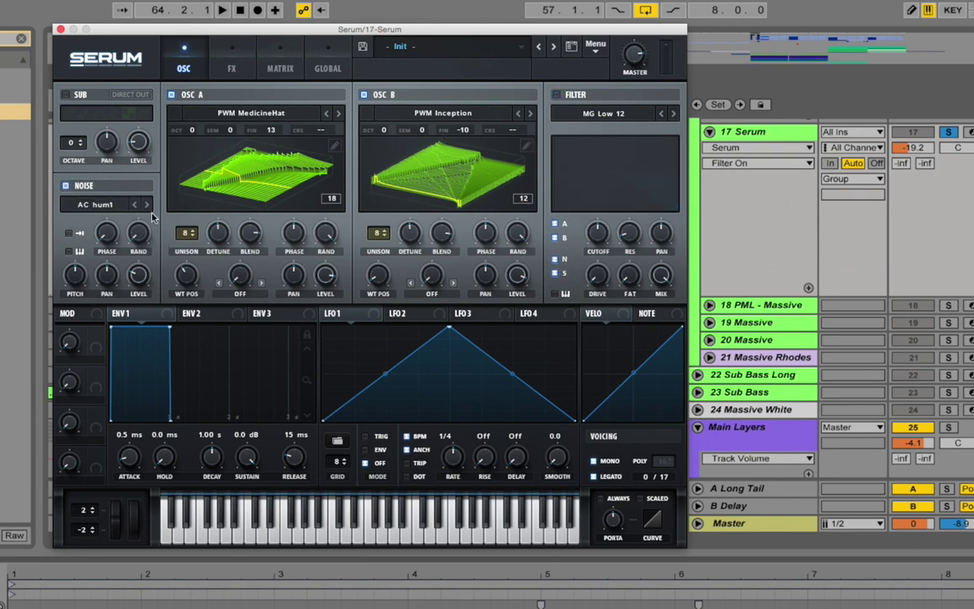
Solo the noise oscillator during playback by turning off oscillators A and B, adjusting its pitch and setting its level to 43%
{"action": "key", "text": "space"}
{"action": "left_click_drag", "start_coordinate": [137, 277], "coordinate": [143, 227]}
{"action": "left_click", "coordinate": [364, 93]}
{"action": "left_click_drag", "start_coordinate": [77, 275], "coordinate": [110, 328]}
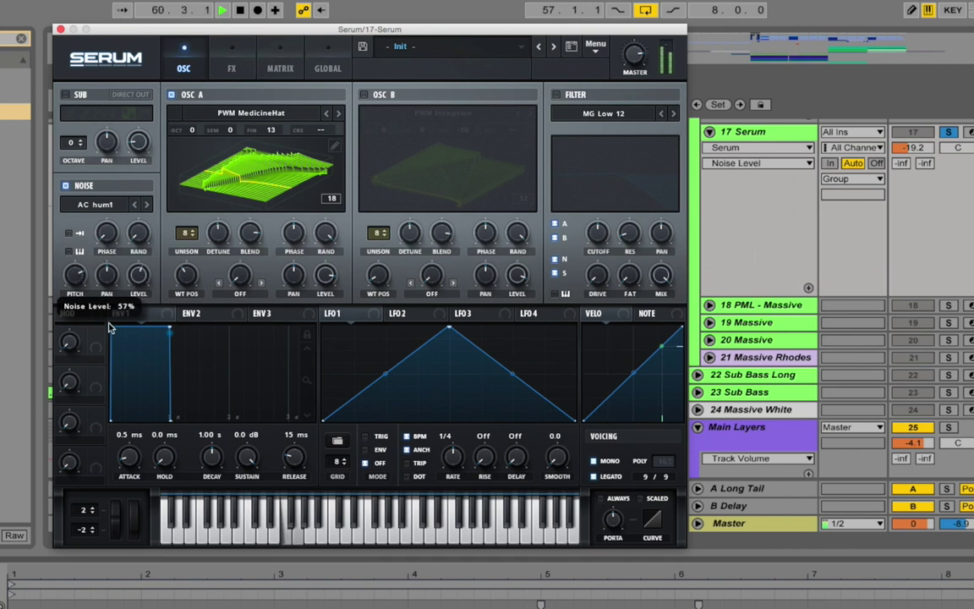
{"action": "left_click_drag", "start_coordinate": [79, 277], "coordinate": [139, 306]}
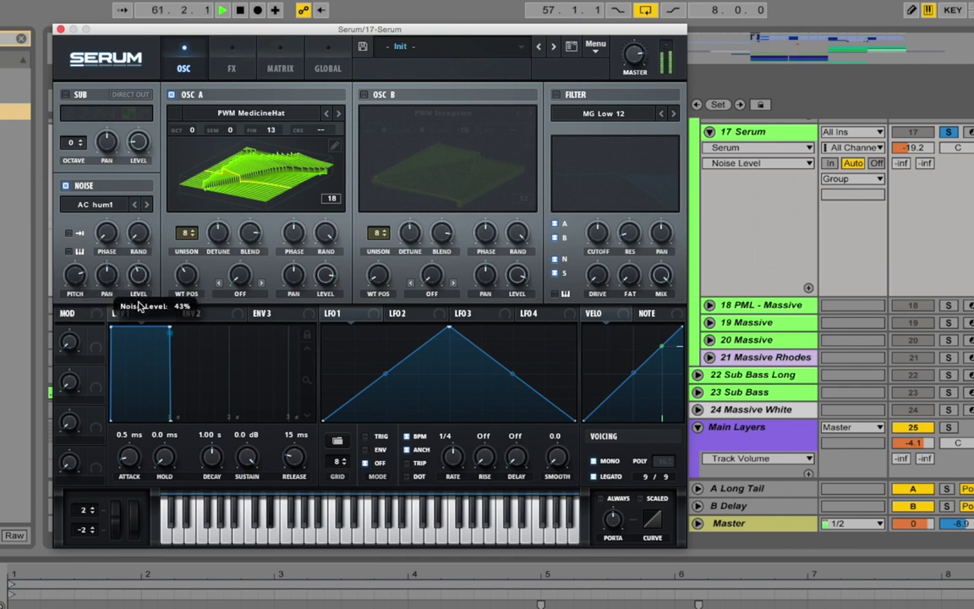
{"action": "left_click", "coordinate": [169, 93]}
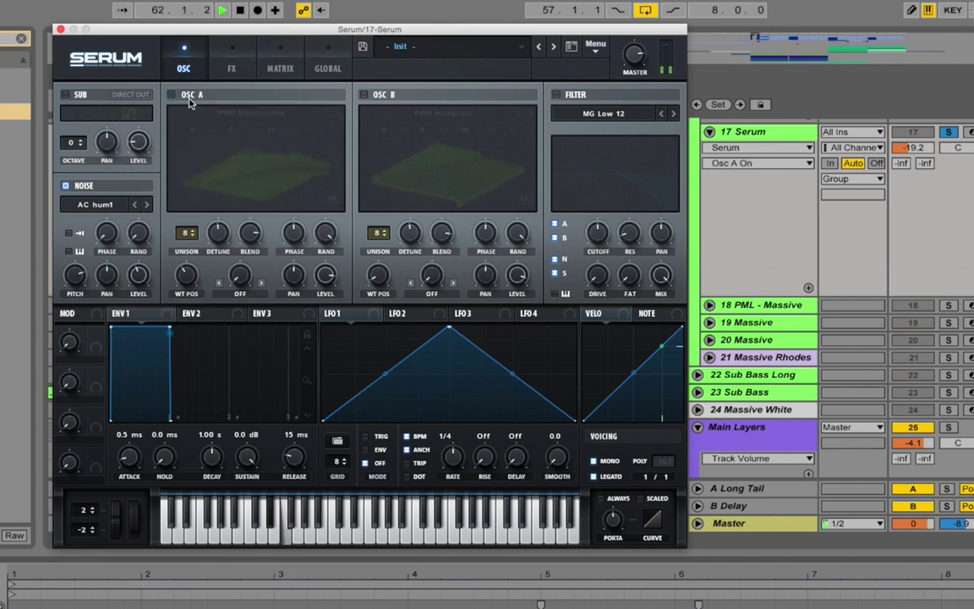
{"action": "mouse_move", "coordinate": [77, 276]}
{"action": "left_mouse_down"}
{"action": "mouse_move", "coordinate": [85, 319]}
{"action": "mouse_move", "coordinate": [88, 264]}
{"action": "left_mouse_up"}
Try the Air Can 2 noise sample at a noise level of 77%
{"action": "left_click", "coordinate": [147, 204]}
{"action": "left_click", "coordinate": [147, 205]}
{"action": "left_click", "coordinate": [147, 205]}
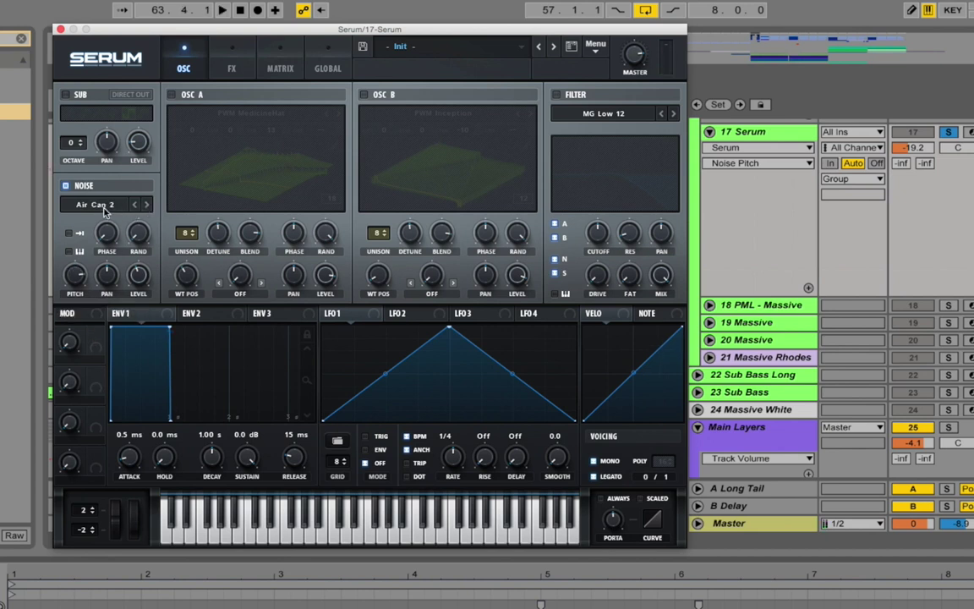
{"action": "key", "text": "space"}
{"action": "left_click_drag", "start_coordinate": [140, 274], "coordinate": [154, 235]}
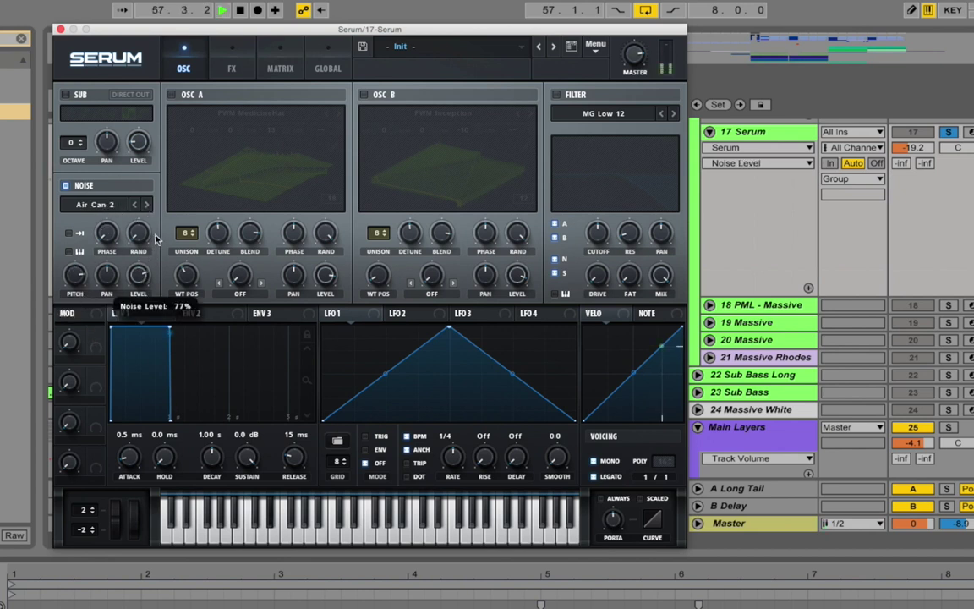
{"action": "key", "text": "space"}
Load the Analog noise sample J106 HP and audition it at a noise level of 85%
{"action": "left_click", "coordinate": [115, 204]}
{"action": "mouse_move", "coordinate": [140, 220]}
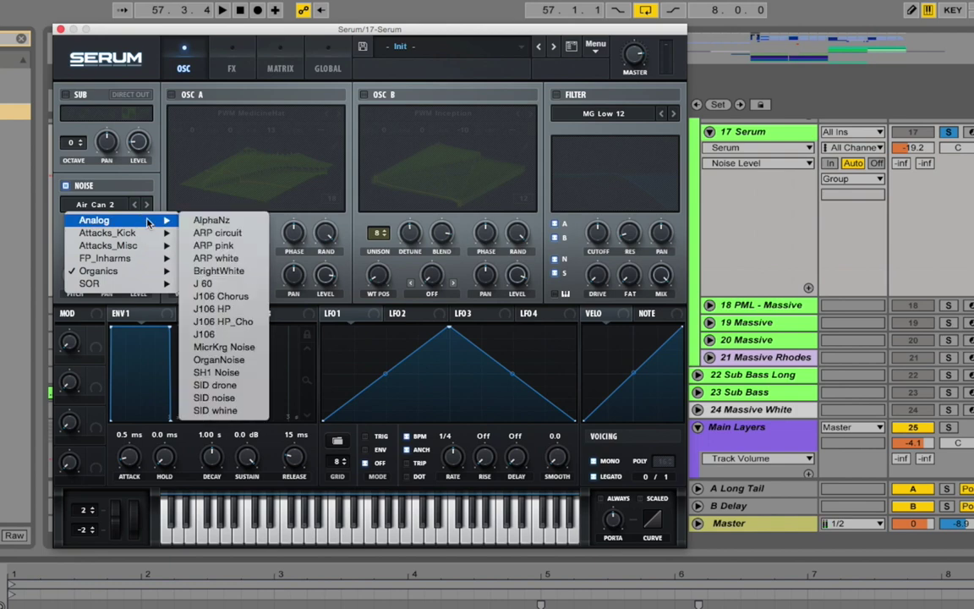
{"action": "left_click", "coordinate": [245, 310]}
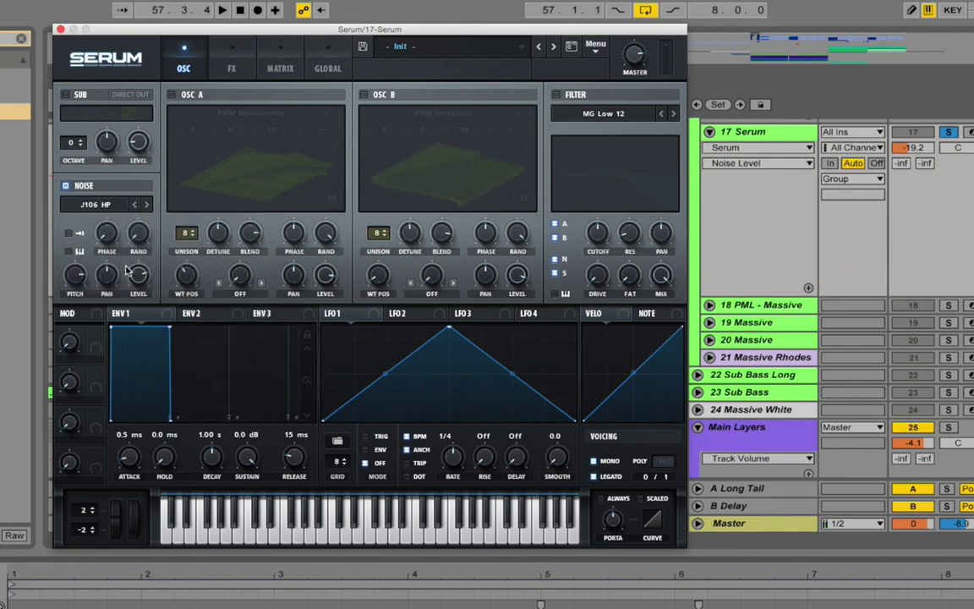
{"action": "key", "text": "space"}
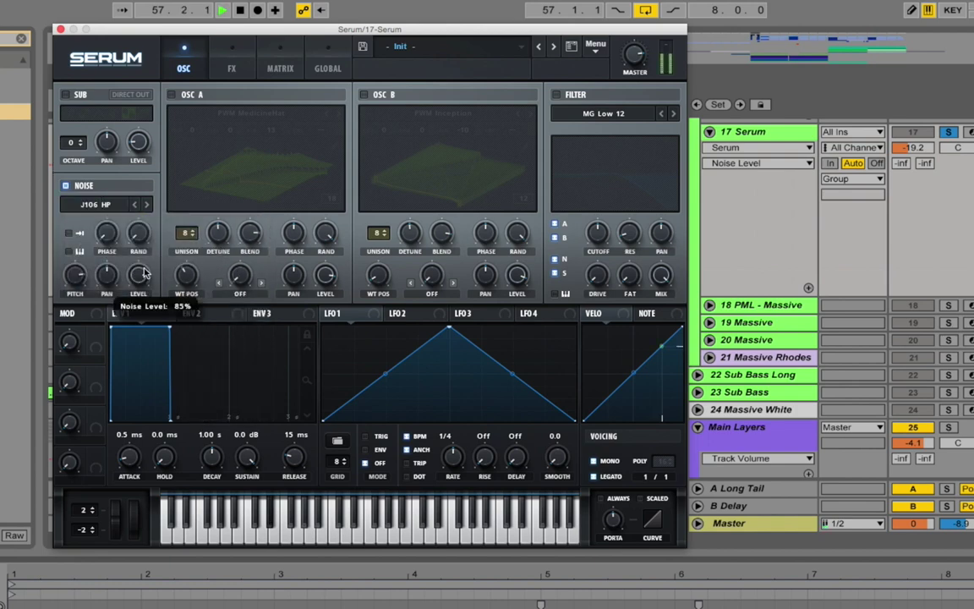
Set the noise pitch to 75% and lower the noise level while the clip plays
{"action": "left_click", "coordinate": [83, 275]}
{"action": "left_click_drag", "start_coordinate": [85, 276], "coordinate": [93, 311]}
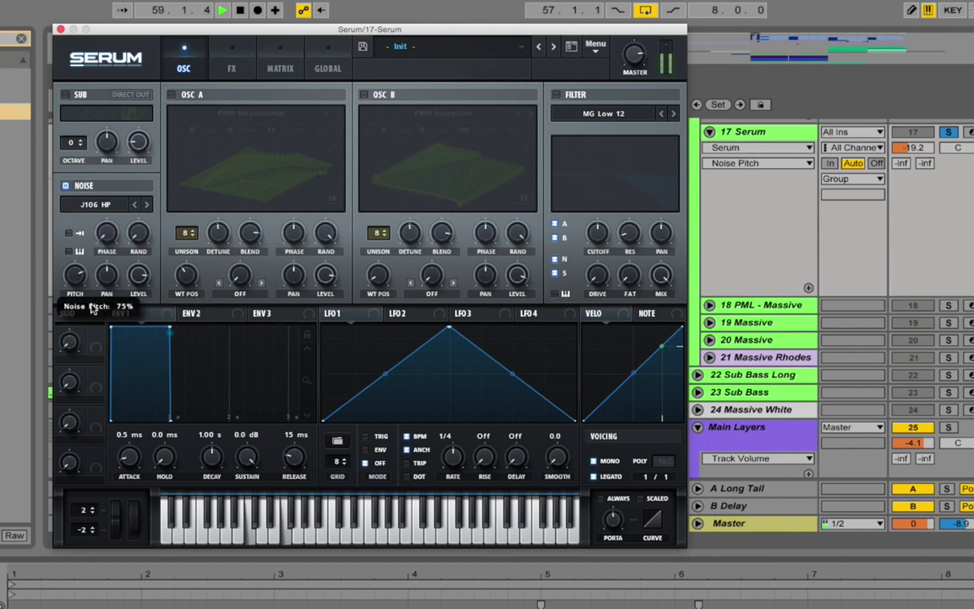
{"action": "left_click_drag", "start_coordinate": [143, 273], "coordinate": [142, 317]}
{"action": "key", "text": "space"}
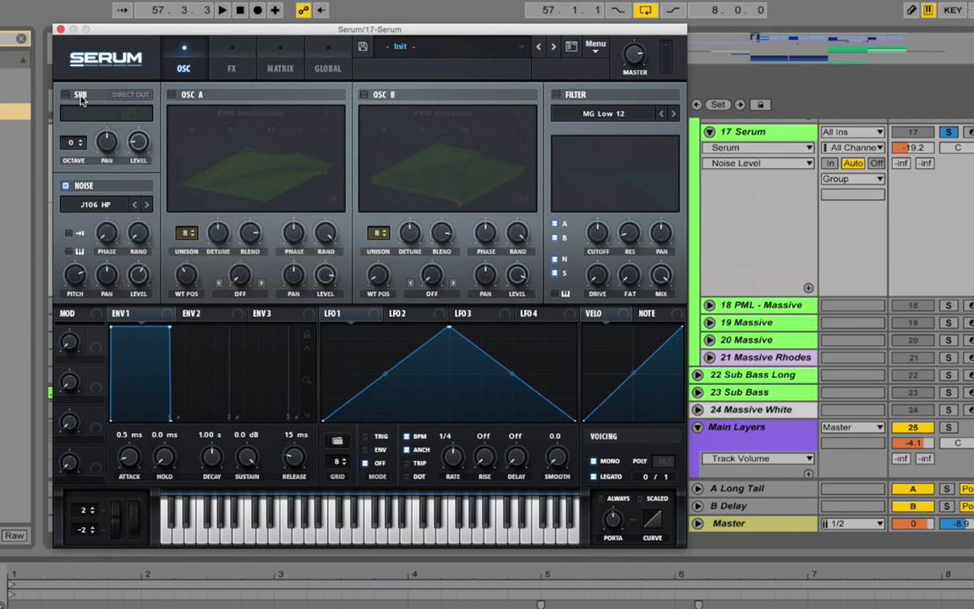
Turn oscillators A and B and the sub back on, and set oscillator A's level to 77% during playback
{"action": "left_click", "coordinate": [171, 93]}
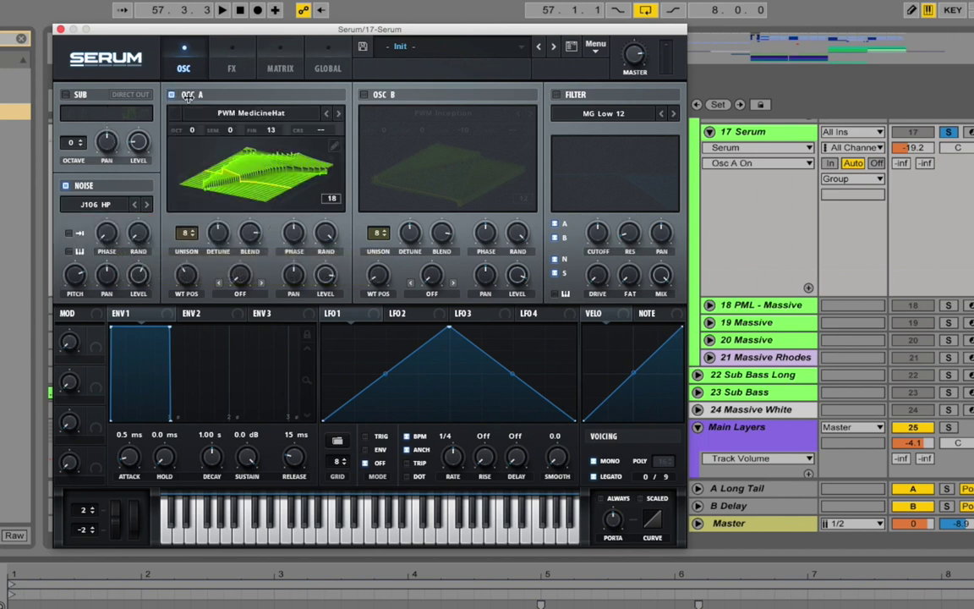
{"action": "left_click", "coordinate": [363, 94]}
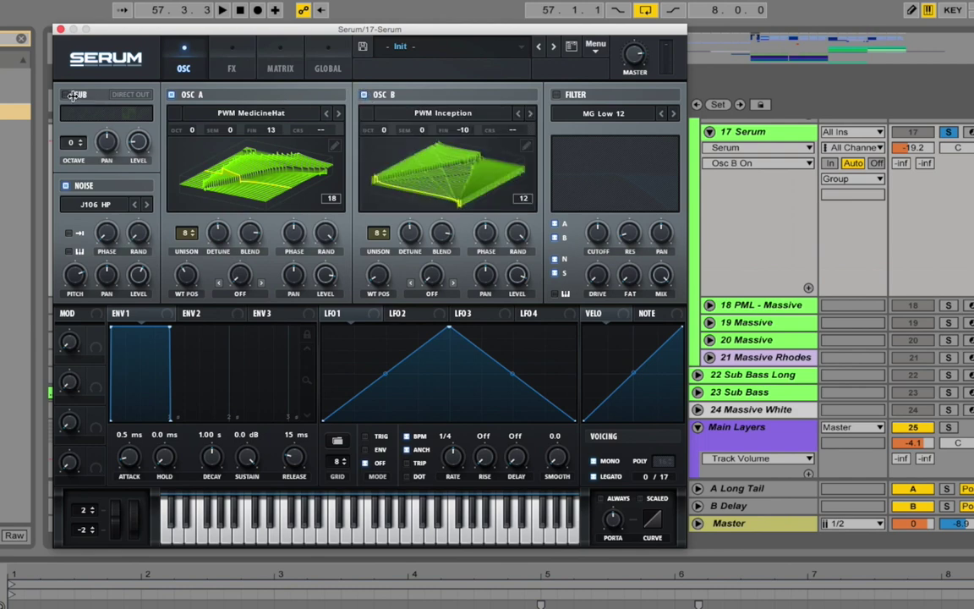
{"action": "left_click", "coordinate": [65, 94]}
{"action": "key", "text": "space"}
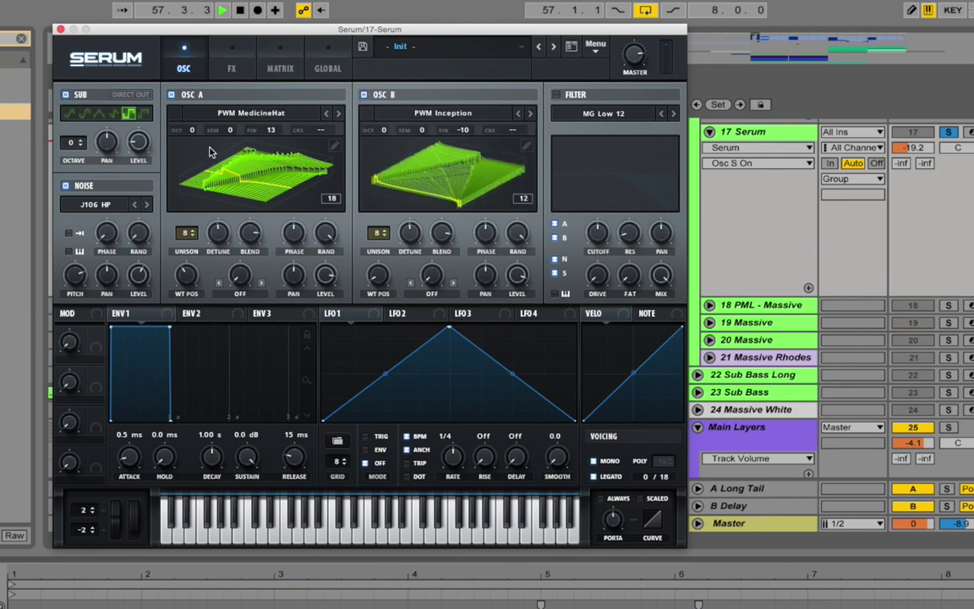
{"action": "left_click_drag", "start_coordinate": [332, 279], "coordinate": [334, 296]}
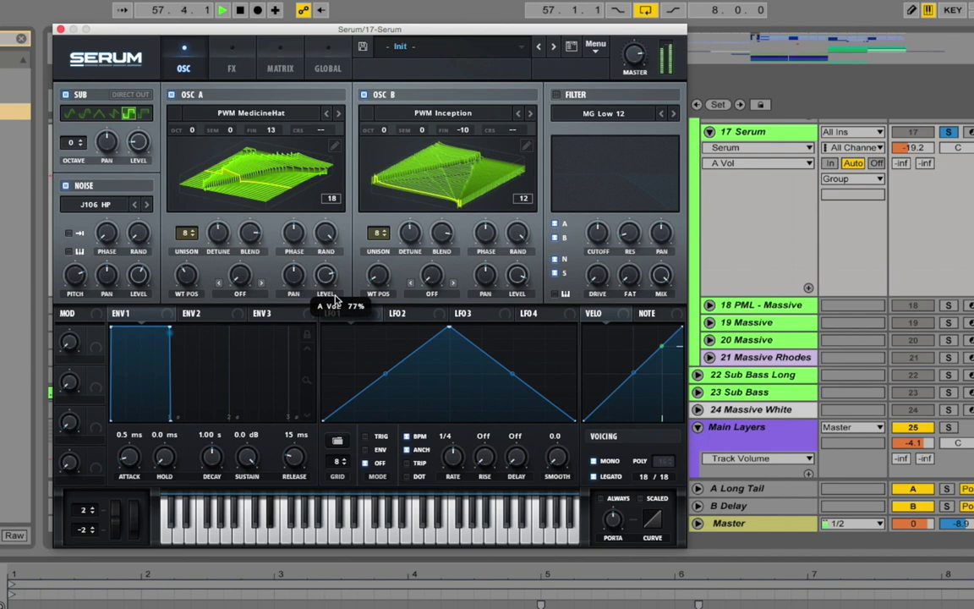
{"action": "key", "text": "space"}
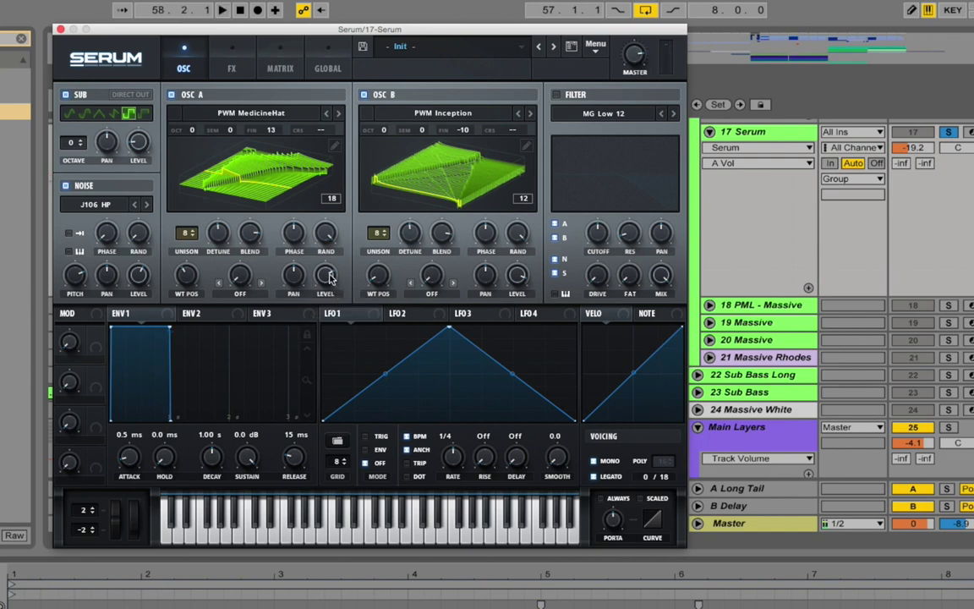
Try oscillator A at 66% and 80% levels against a slightly lowered oscillator B while the clip plays
{"action": "left_click_drag", "start_coordinate": [333, 282], "coordinate": [334, 300]}
{"action": "key", "text": "space"}
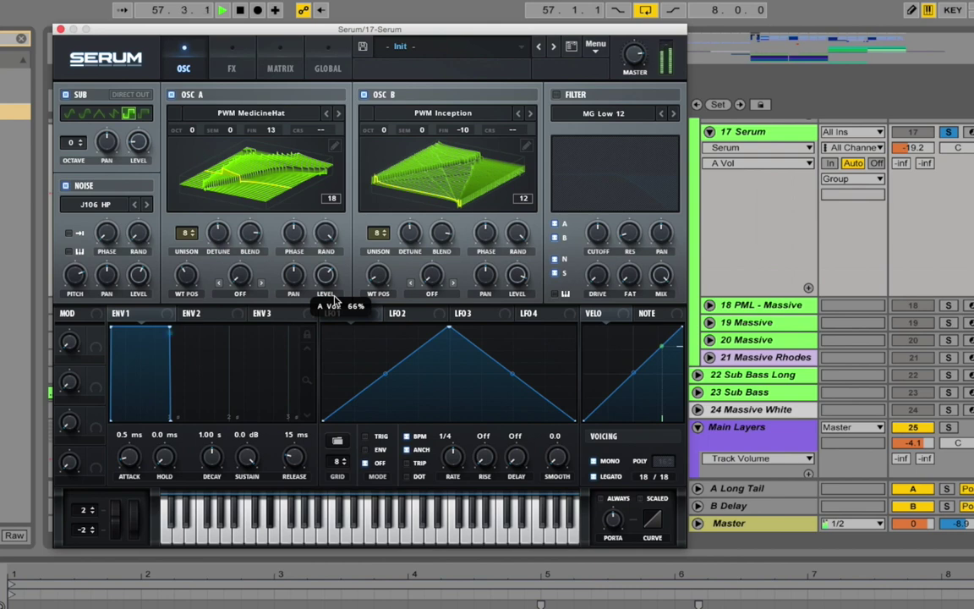
{"action": "left_click_drag", "start_coordinate": [511, 283], "coordinate": [535, 211]}
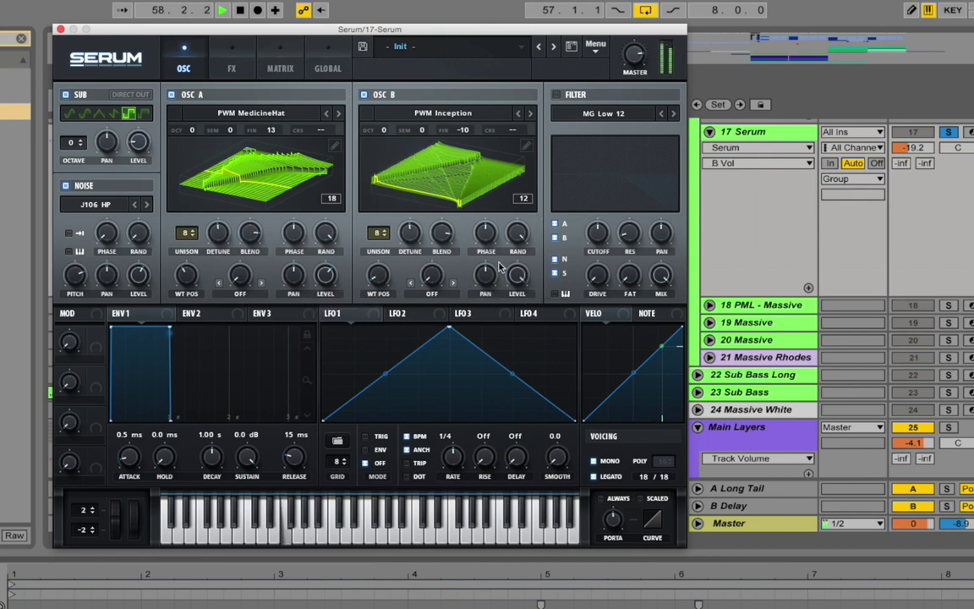
{"action": "left_click_drag", "start_coordinate": [325, 276], "coordinate": [325, 264]}
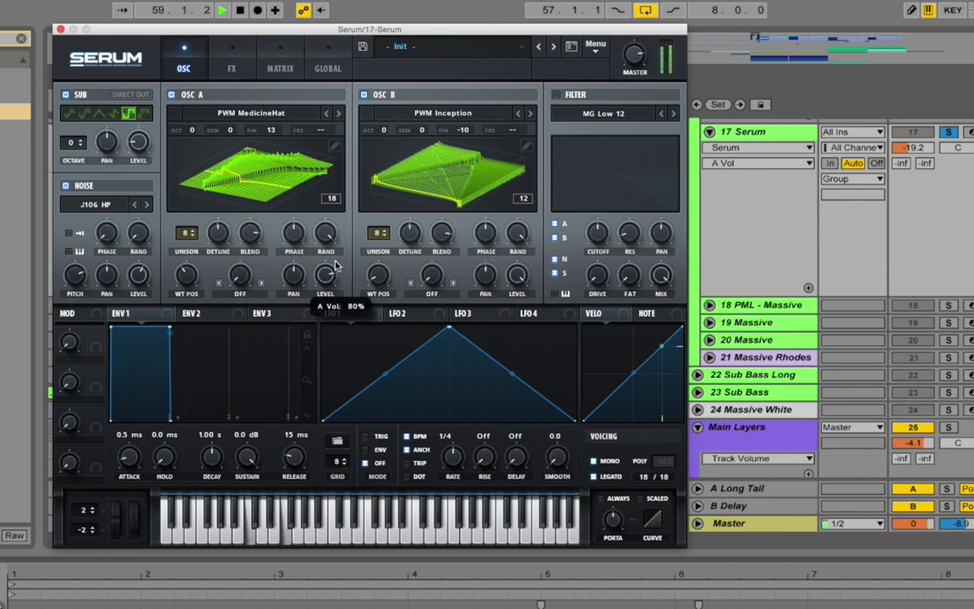
{"action": "key", "text": "space"}
{"action": "left_click_drag", "start_coordinate": [516, 279], "coordinate": [522, 303]}
{"action": "key", "text": "space"}
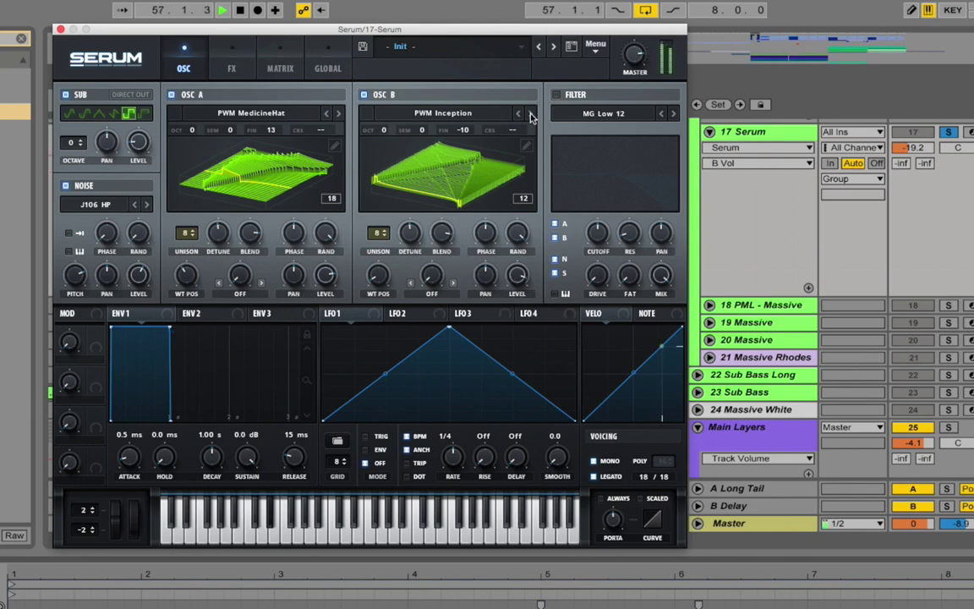
{"action": "key", "text": "space"}
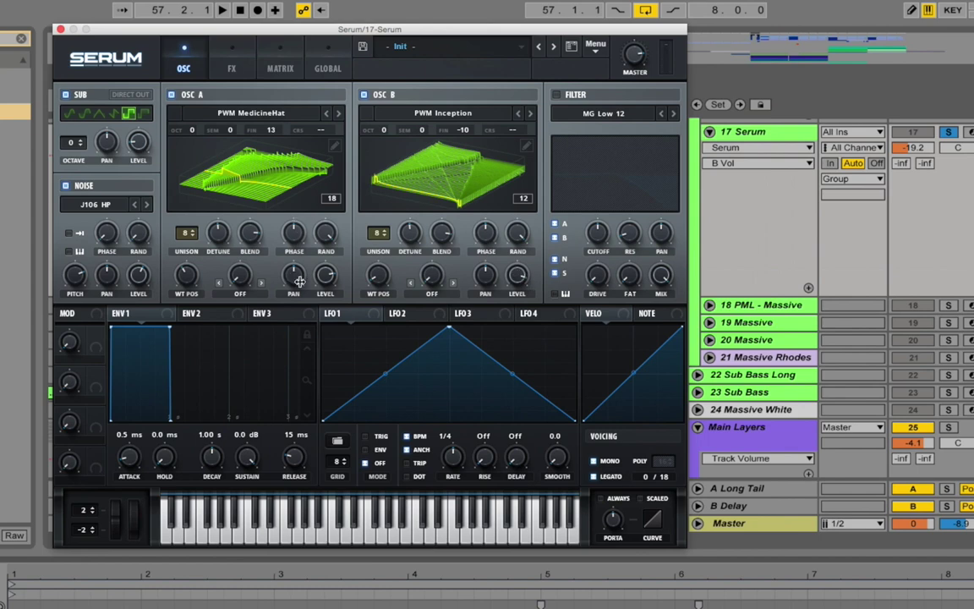
Enable the MG Low 12 filter with raised cutoff and resonance, and rebalance the oscillators with B's level up and A's down
{"action": "left_click", "coordinate": [556, 93]}
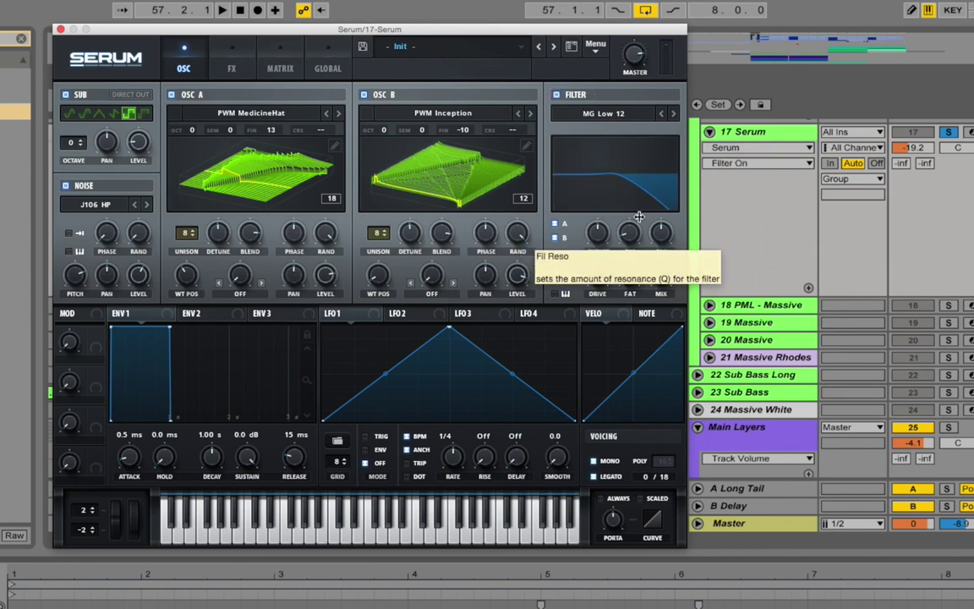
{"action": "left_click", "coordinate": [598, 230]}
{"action": "left_click_drag", "start_coordinate": [628, 242], "coordinate": [598, 224]}
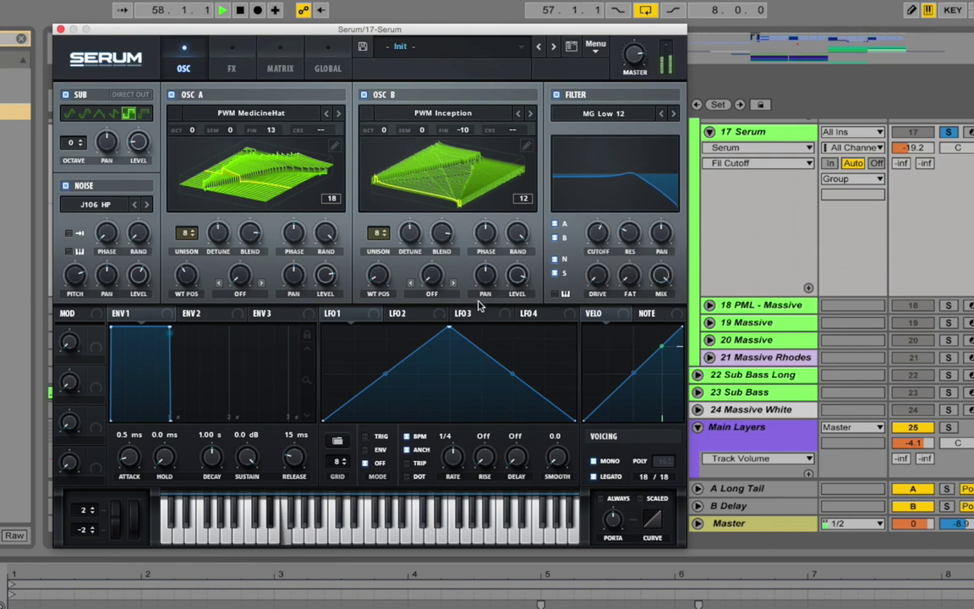
{"action": "left_click_drag", "start_coordinate": [518, 279], "coordinate": [518, 264]}
{"action": "left_click_drag", "start_coordinate": [326, 278], "coordinate": [330, 310]}
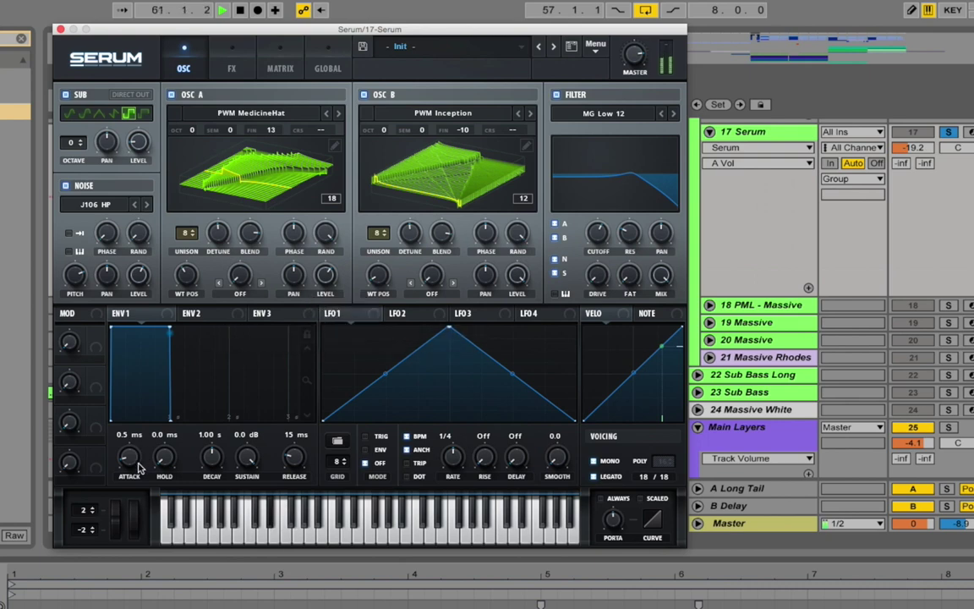
Set envelope 1's attack to 102 ms and audition the softer onset
{"action": "left_click_drag", "start_coordinate": [127, 455], "coordinate": [123, 414]}
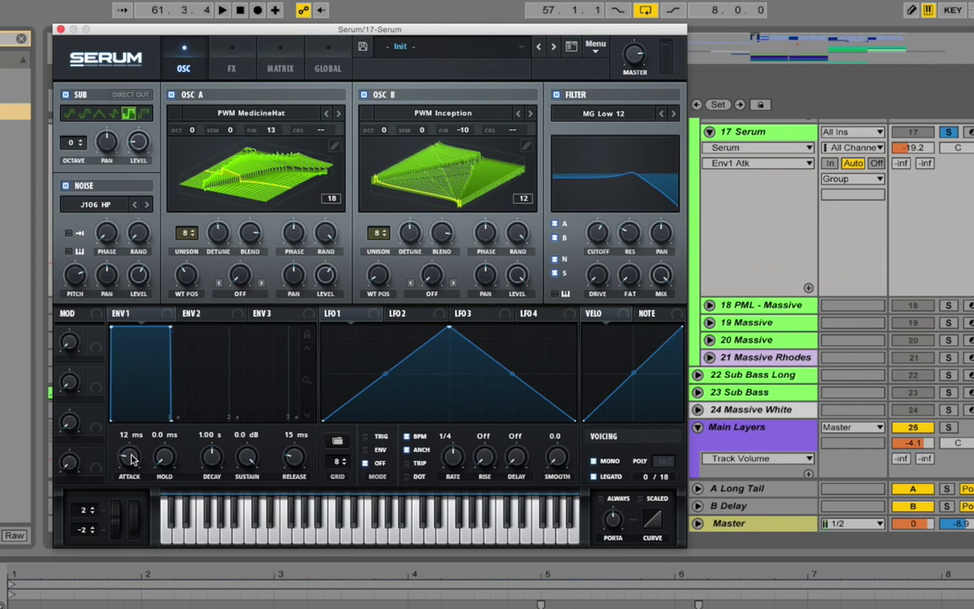
{"action": "mouse_move", "coordinate": [131, 459]}
{"action": "left_mouse_down"}
{"action": "mouse_move", "coordinate": [118, 410]}
{"action": "mouse_move", "coordinate": [132, 456]}
{"action": "left_mouse_up"}
{"action": "key", "text": "space"}
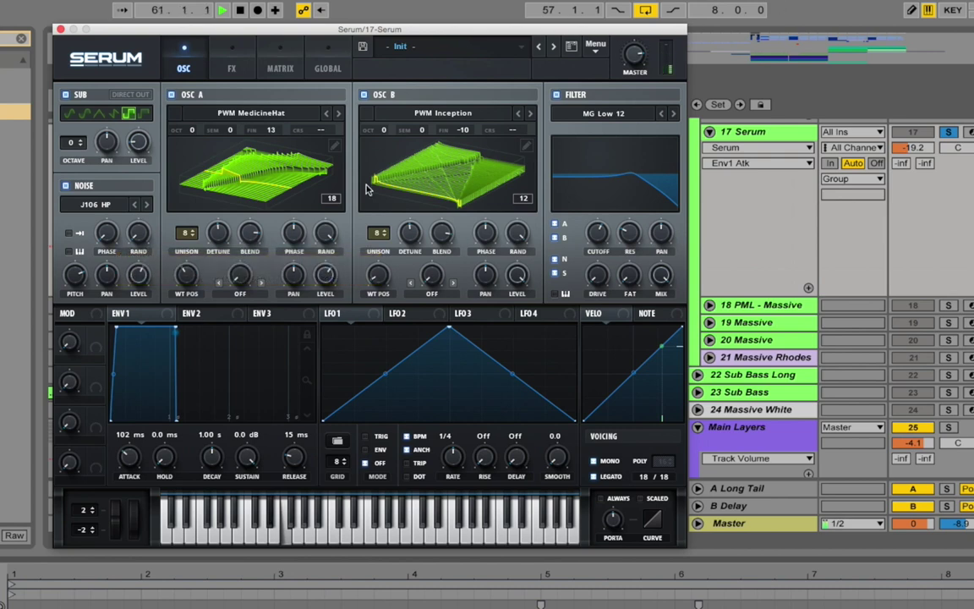
{"action": "key", "text": "space"}
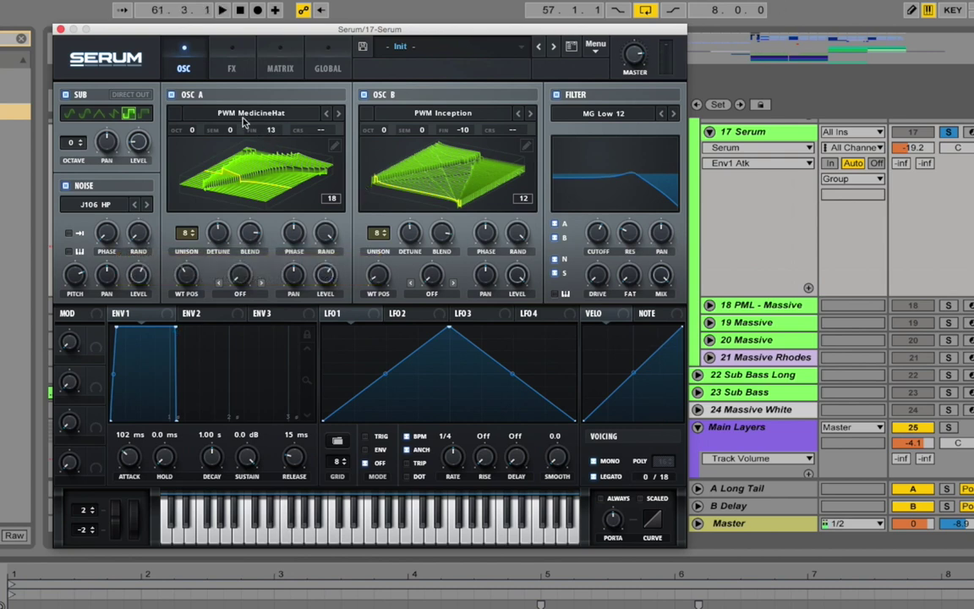
Add reverb, delay and EQ to the effects rack, ordering the delay after the reverb
{"action": "left_click", "coordinate": [230, 66]}
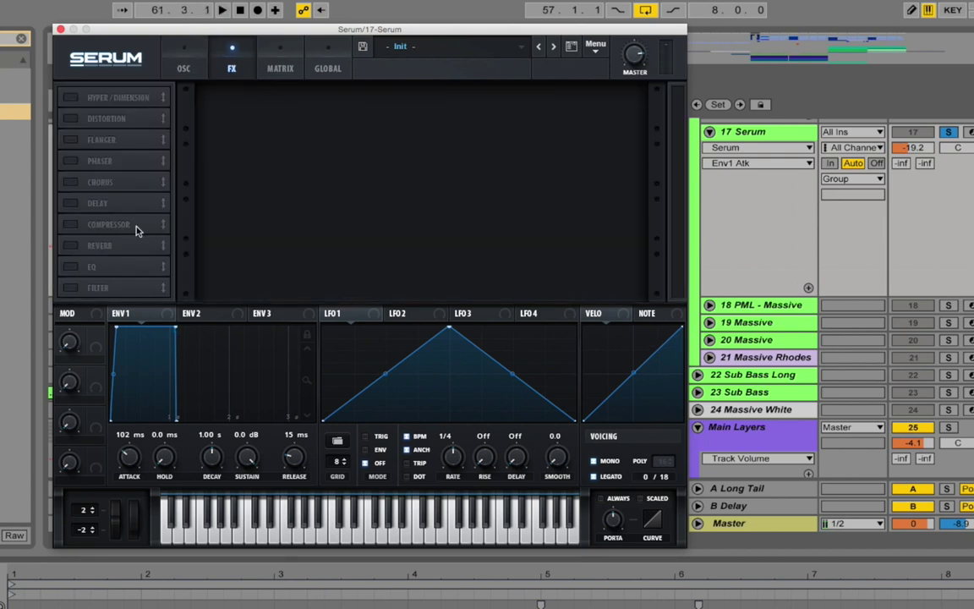
{"action": "left_click", "coordinate": [90, 246]}
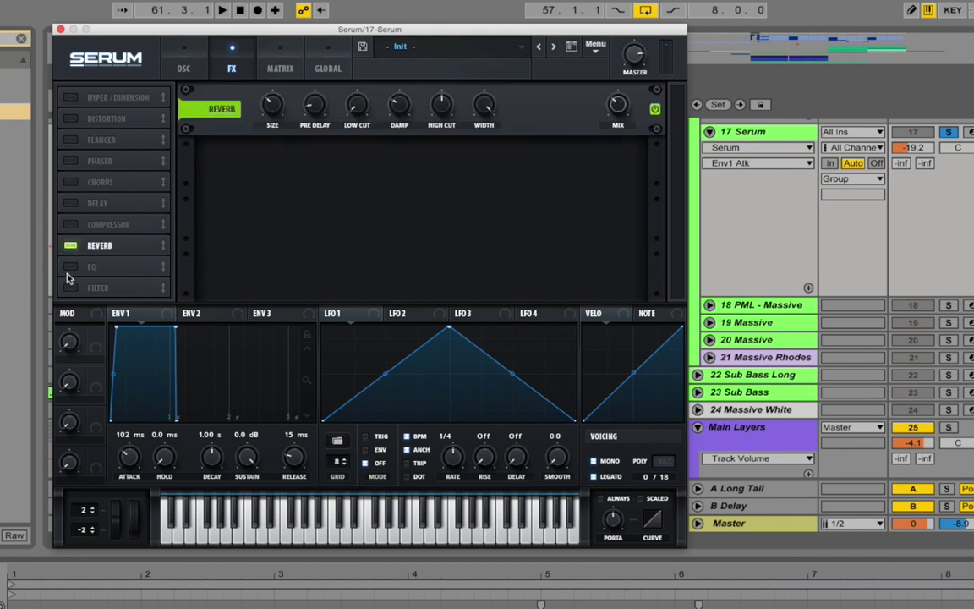
{"action": "left_click", "coordinate": [70, 204]}
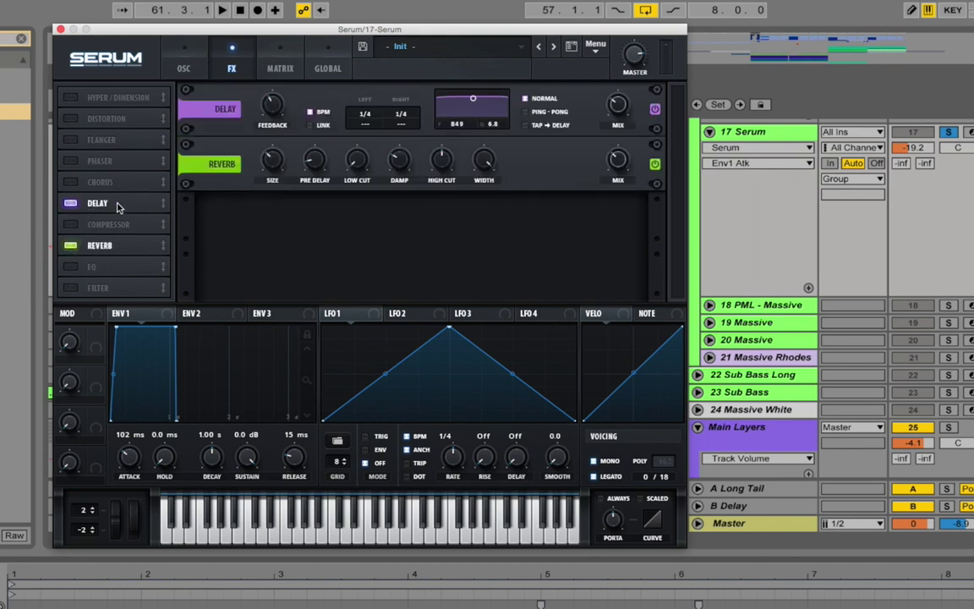
{"action": "left_click_drag", "start_coordinate": [118, 207], "coordinate": [129, 291]}
{"action": "left_click", "coordinate": [71, 267]}
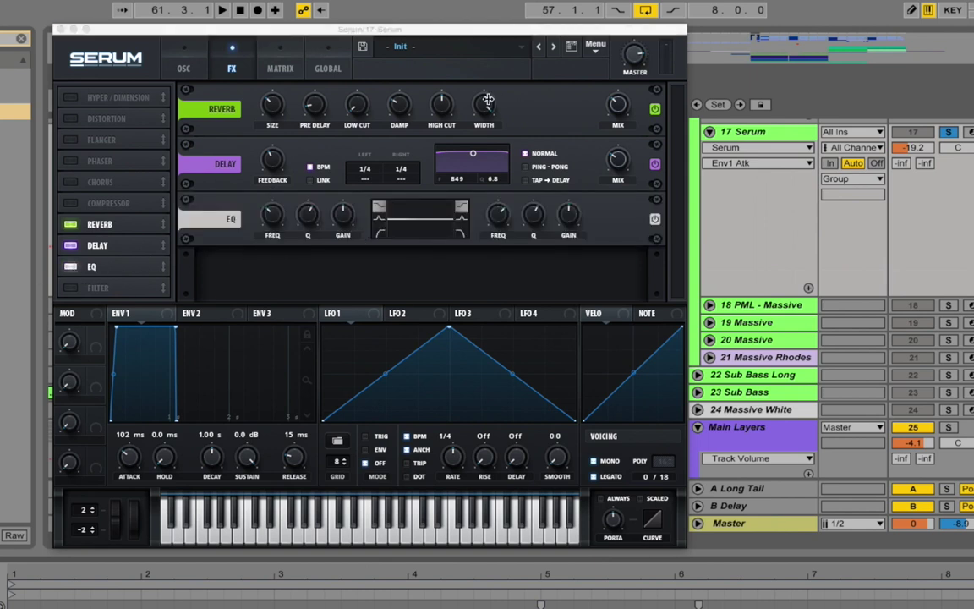
With delay and EQ bypassed, increase the reverb's size and low cut, and set its damping to 85% and width to about 30%
{"action": "left_click", "coordinate": [281, 104]}
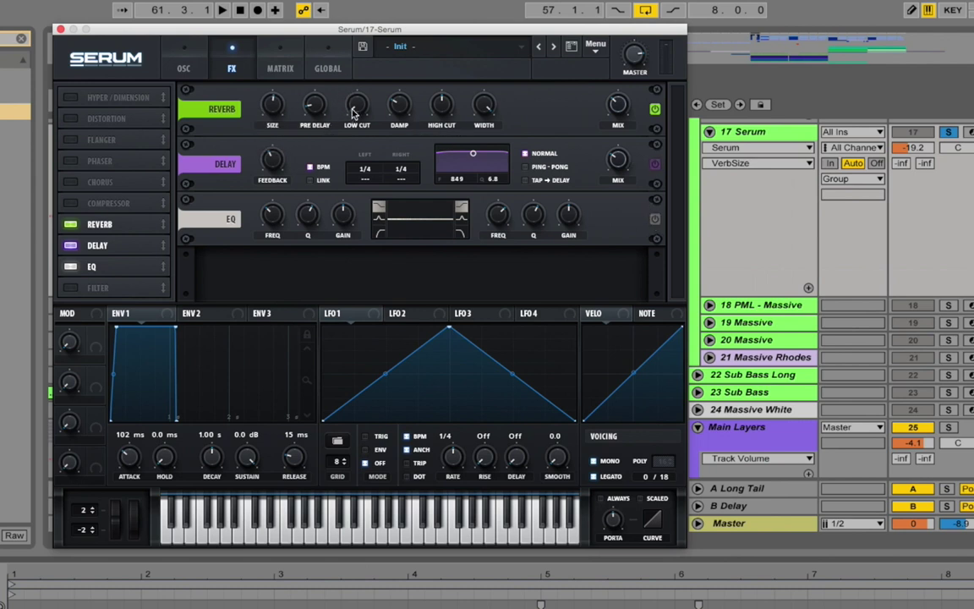
{"action": "left_click_drag", "start_coordinate": [357, 101], "coordinate": [409, 82]}
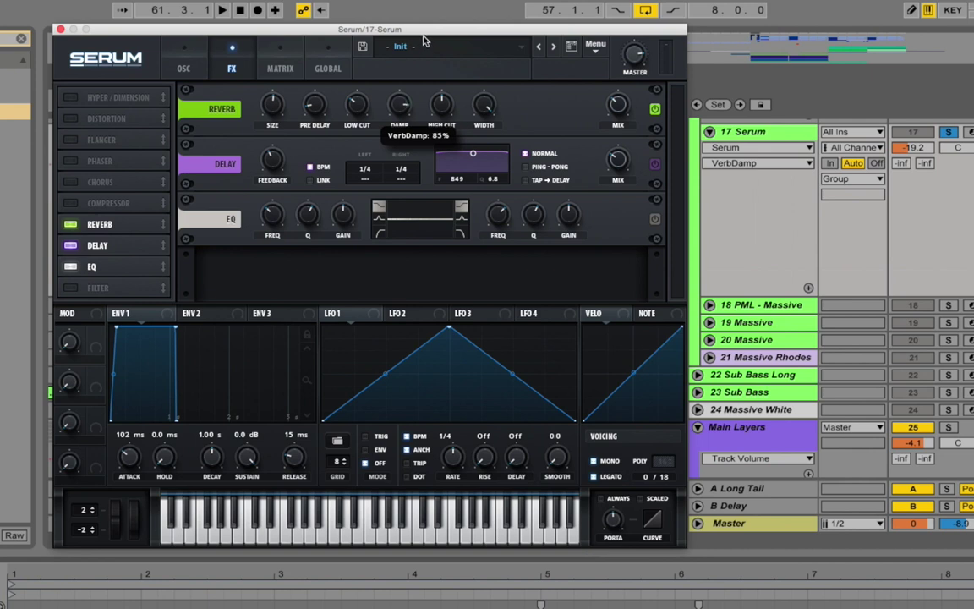
{"action": "left_click", "coordinate": [483, 108]}
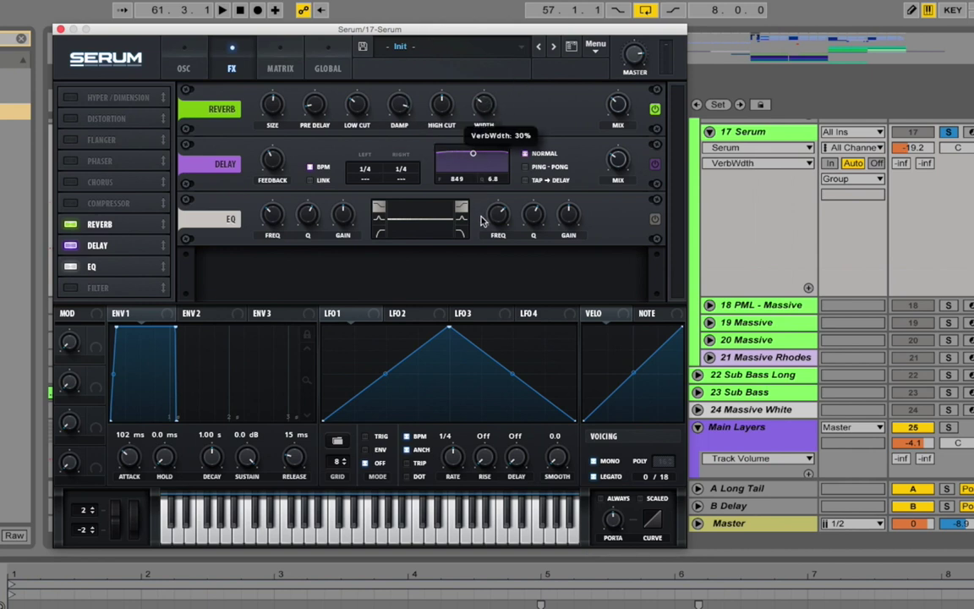
{"action": "key", "text": "space"}
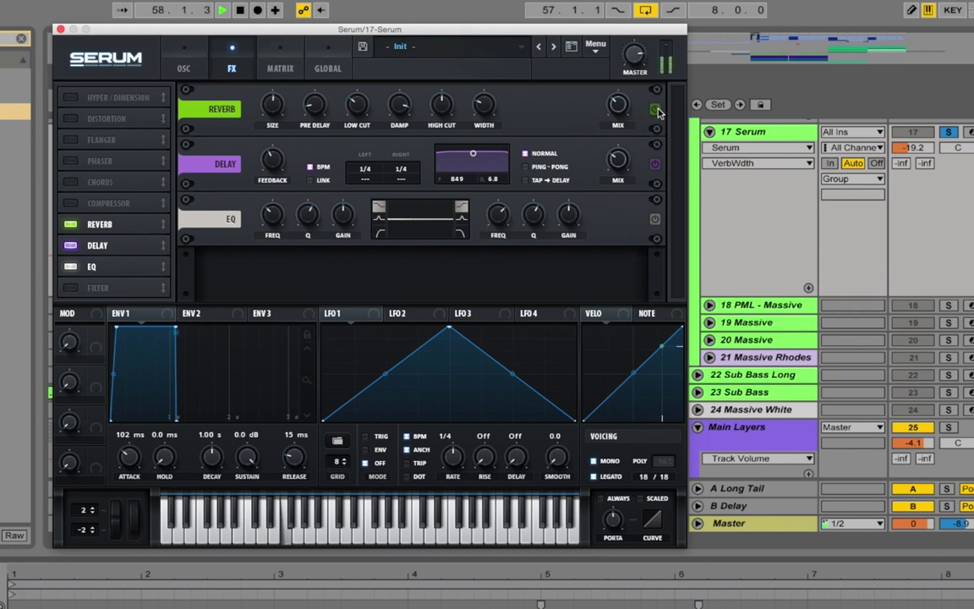
{"action": "mouse_move", "coordinate": [483, 104]}
{"action": "left_mouse_down"}
{"action": "mouse_move", "coordinate": [487, 94]}
{"action": "mouse_move", "coordinate": [485, 104]}
{"action": "left_mouse_up"}
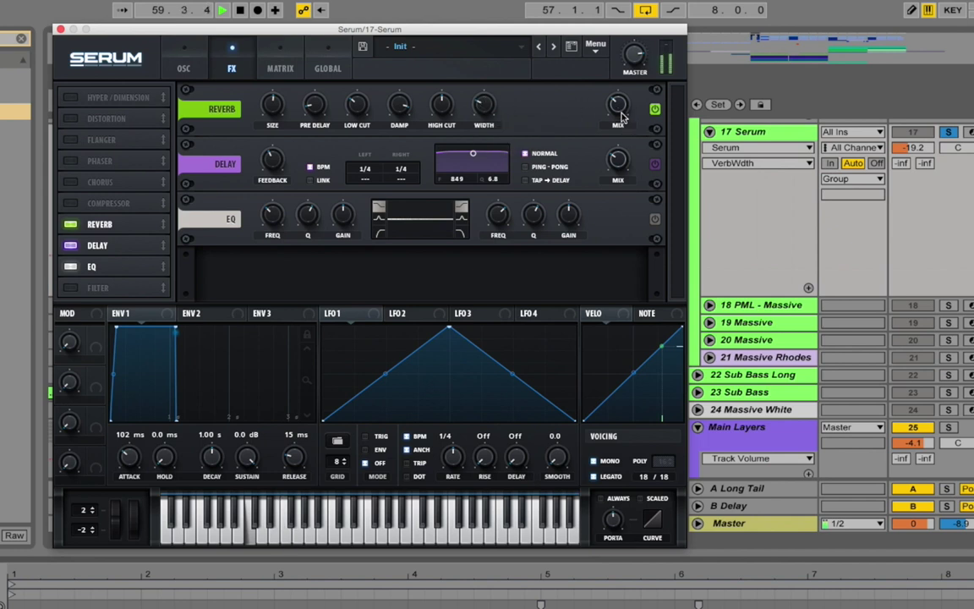
Set the reverb mix to 38% and audition the clip and its reverb tail
{"action": "mouse_move", "coordinate": [620, 117]}
{"action": "left_mouse_down"}
{"action": "mouse_move", "coordinate": [631, 25]}
{"action": "mouse_move", "coordinate": [613, 88]}
{"action": "mouse_move", "coordinate": [619, 103]}
{"action": "left_mouse_up"}
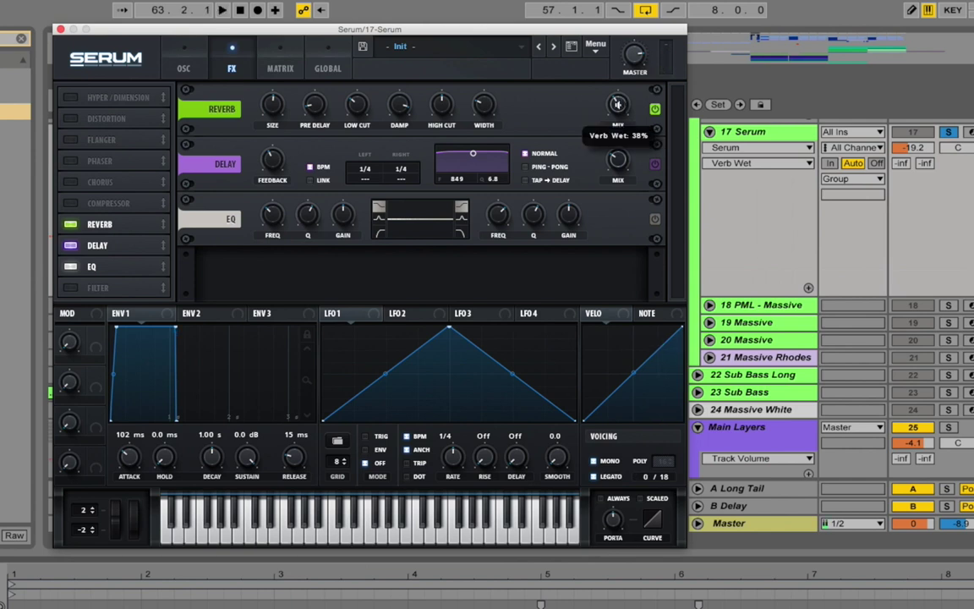
{"action": "key", "text": "space"}
{"action": "key", "text": "space"}
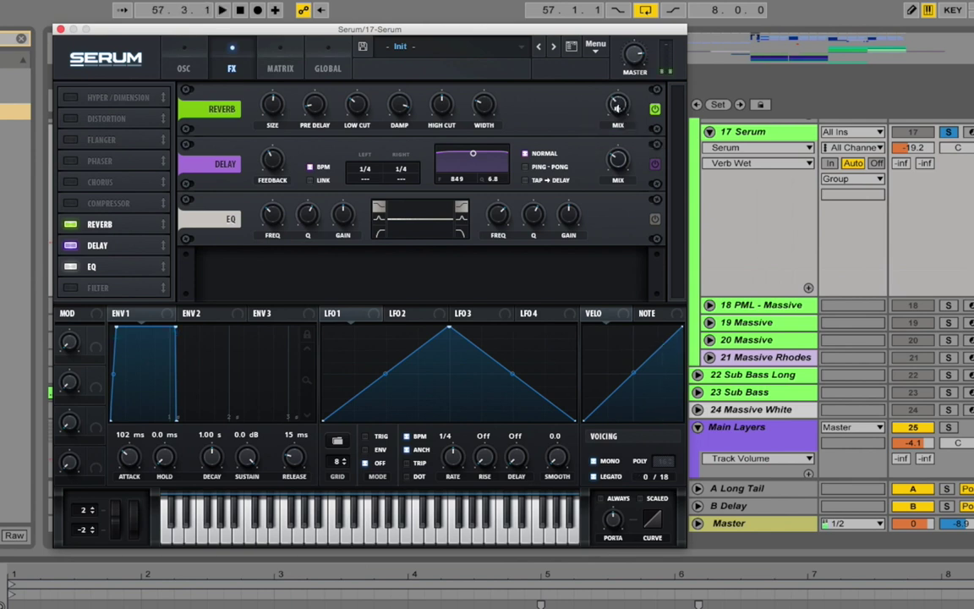
{"action": "key", "text": "space"}
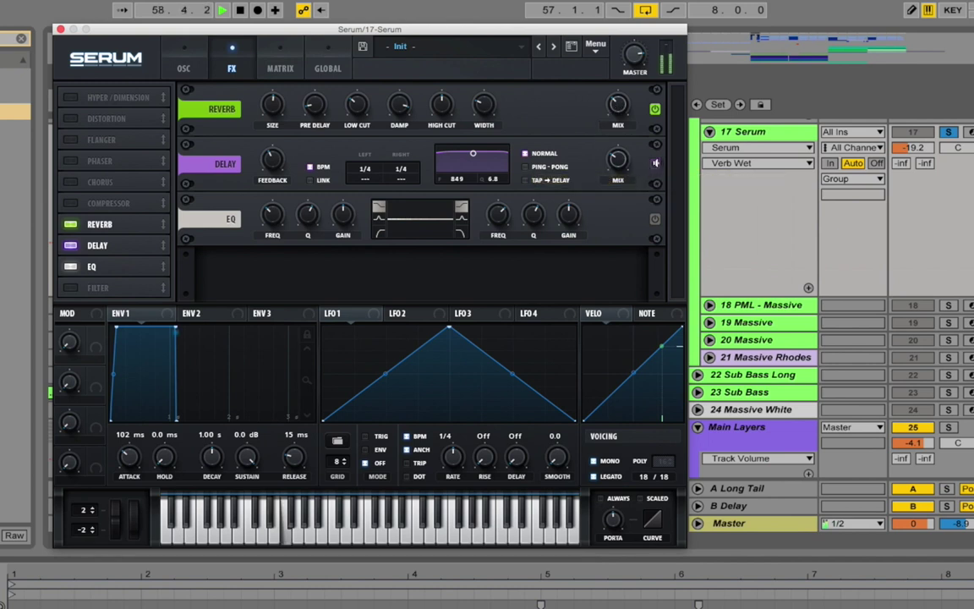
{"action": "key", "text": "space"}
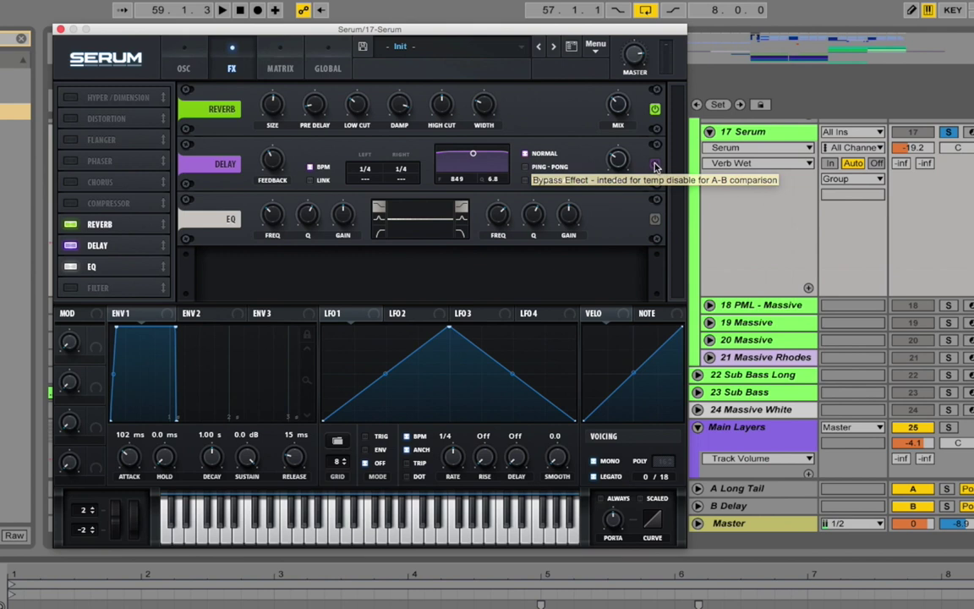
Reactivate the bypassed delay, lower its mix and audition it with the clip
{"action": "left_click", "coordinate": [655, 165]}
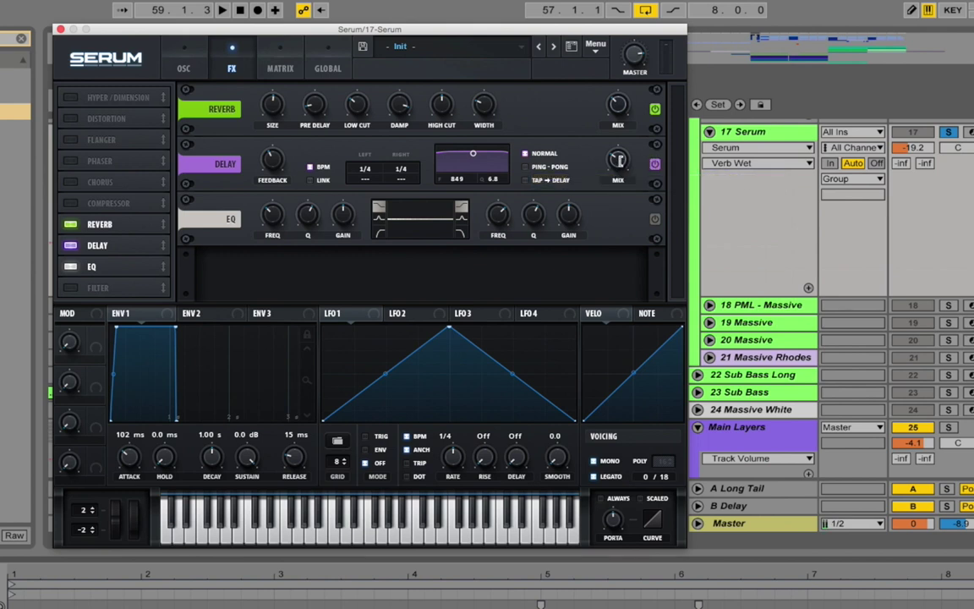
{"action": "mouse_move", "coordinate": [619, 159]}
{"action": "left_mouse_down"}
{"action": "mouse_move", "coordinate": [620, 177]}
{"action": "mouse_move", "coordinate": [627, 171]}
{"action": "left_mouse_up"}
{"action": "key", "text": "space"}
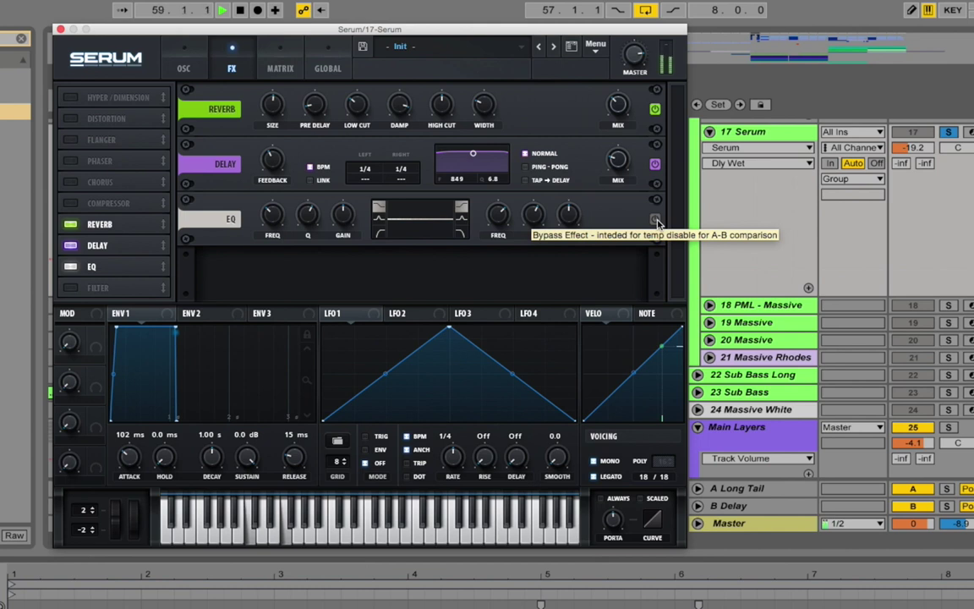
{"action": "key", "text": "space"}
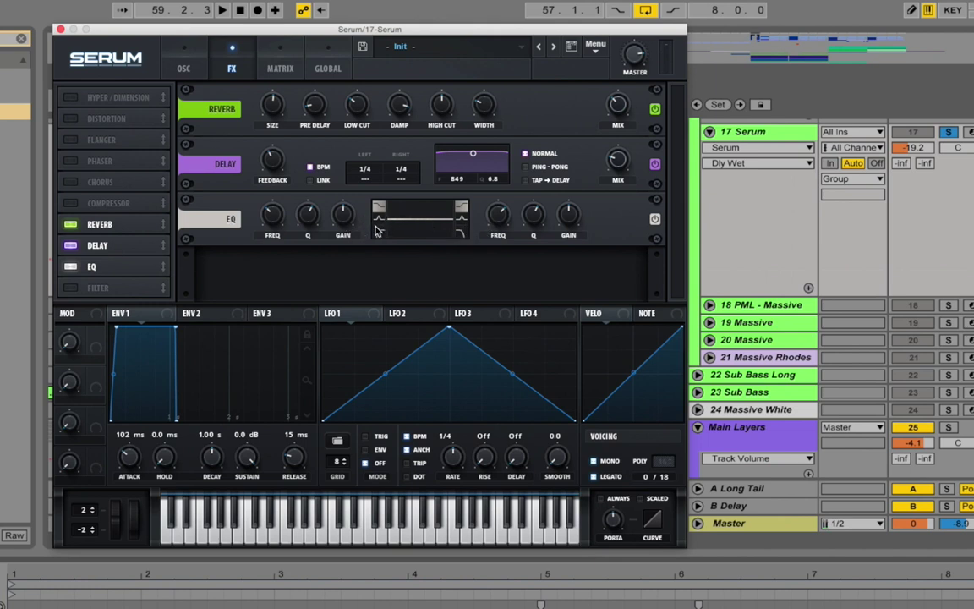
With the EQ active, set its low band to 807 Hz with -10.3 dB gain and its high band gain to 4.8 dB
{"action": "mouse_move", "coordinate": [273, 214]}
{"action": "left_mouse_down"}
{"action": "mouse_move", "coordinate": [290, 201]}
{"action": "mouse_move", "coordinate": [270, 212]}
{"action": "mouse_move", "coordinate": [286, 218]}
{"action": "left_mouse_up"}
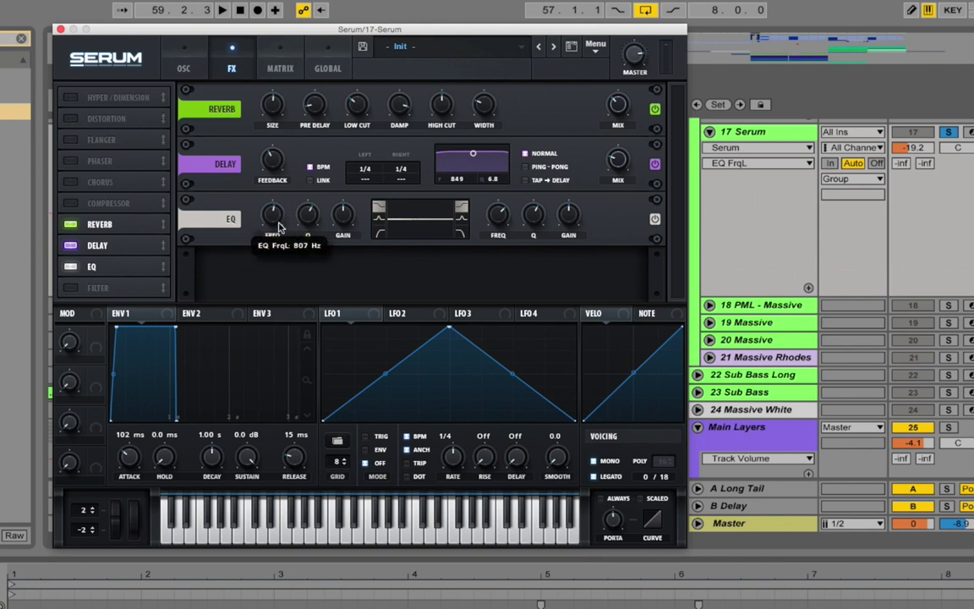
{"action": "left_click_drag", "start_coordinate": [344, 213], "coordinate": [344, 245]}
{"action": "key", "text": "space"}
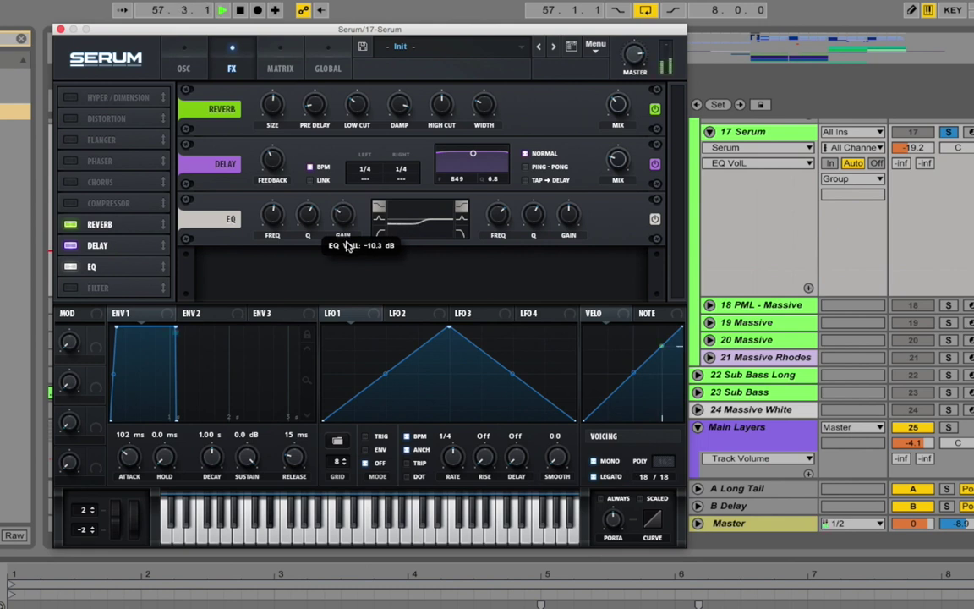
{"action": "key", "text": "space"}
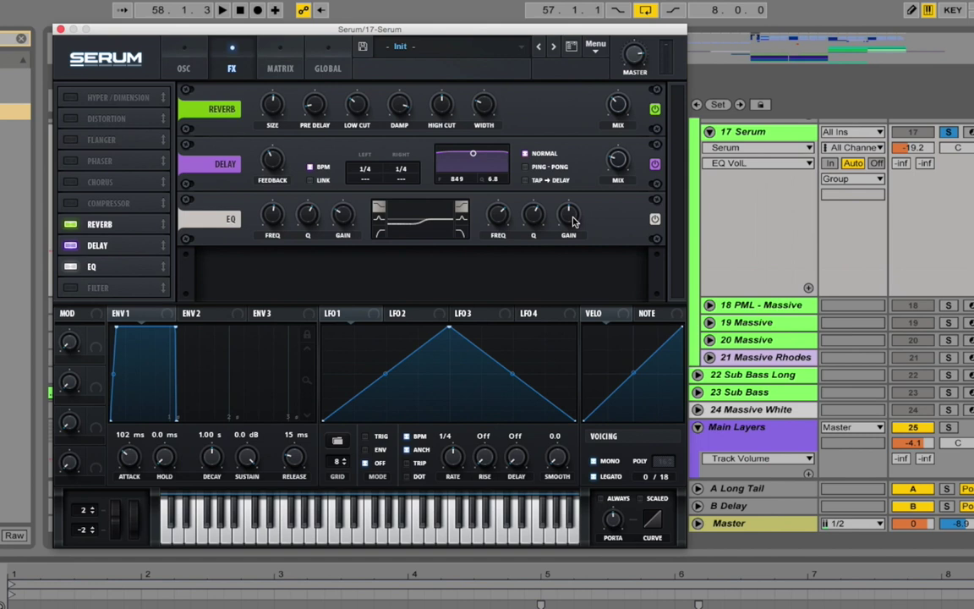
{"action": "left_click_drag", "start_coordinate": [571, 222], "coordinate": [577, 207]}
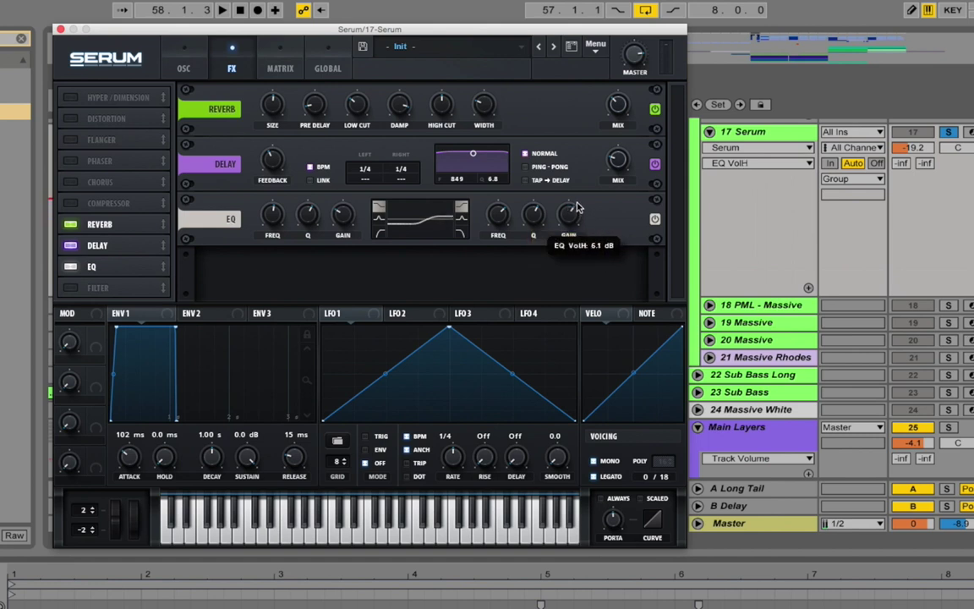
{"action": "key", "text": "space"}
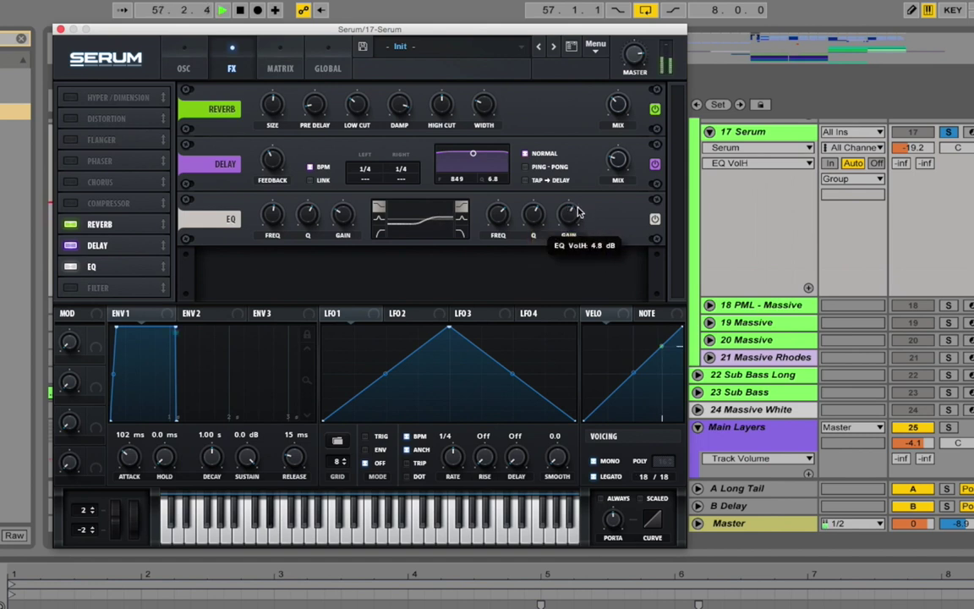
Set the master volume to 88% during playback and return to the oscillator view
{"action": "left_click", "coordinate": [637, 55]}
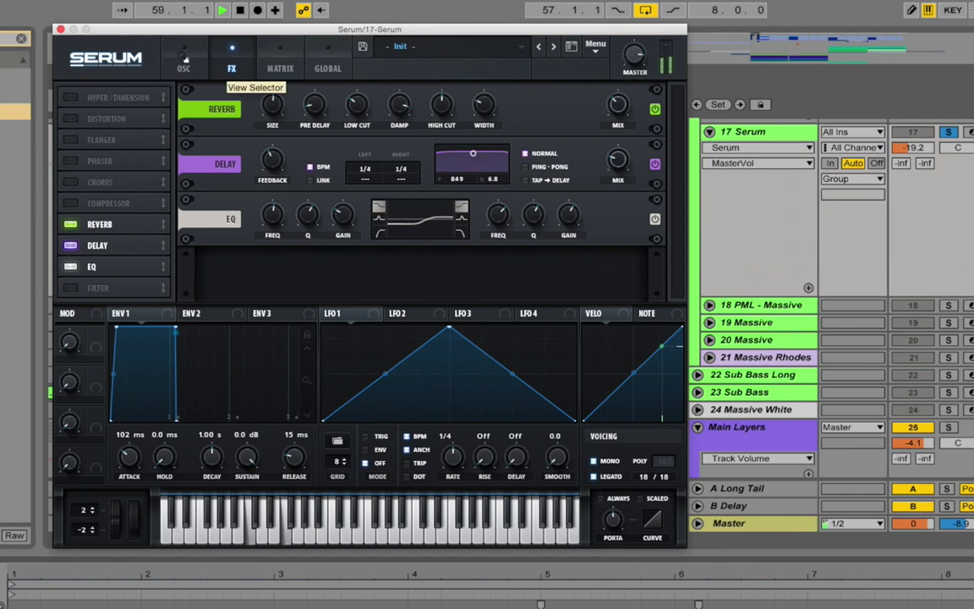
{"action": "left_click_drag", "start_coordinate": [634, 62], "coordinate": [633, 53]}
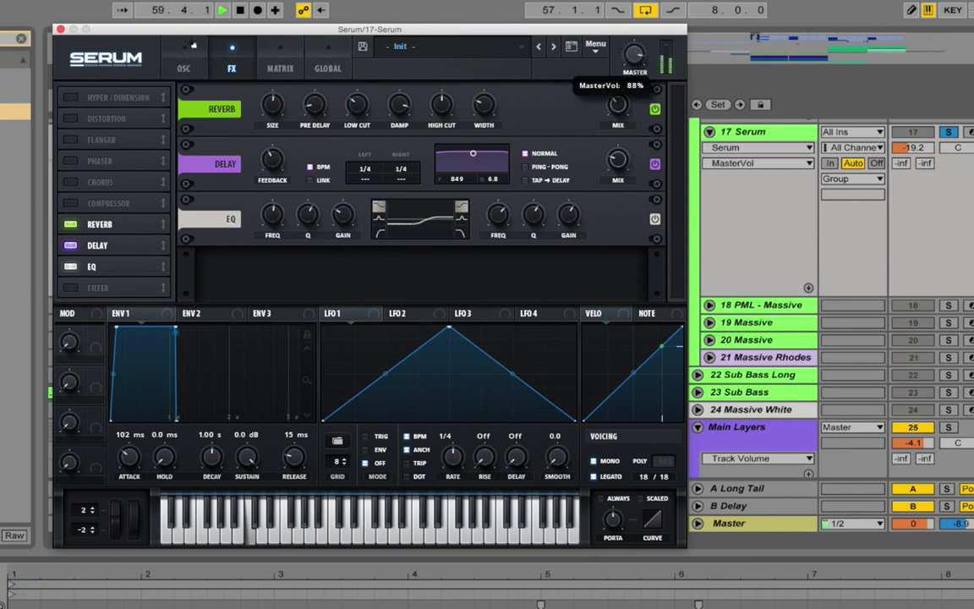
{"action": "left_click", "coordinate": [191, 51]}
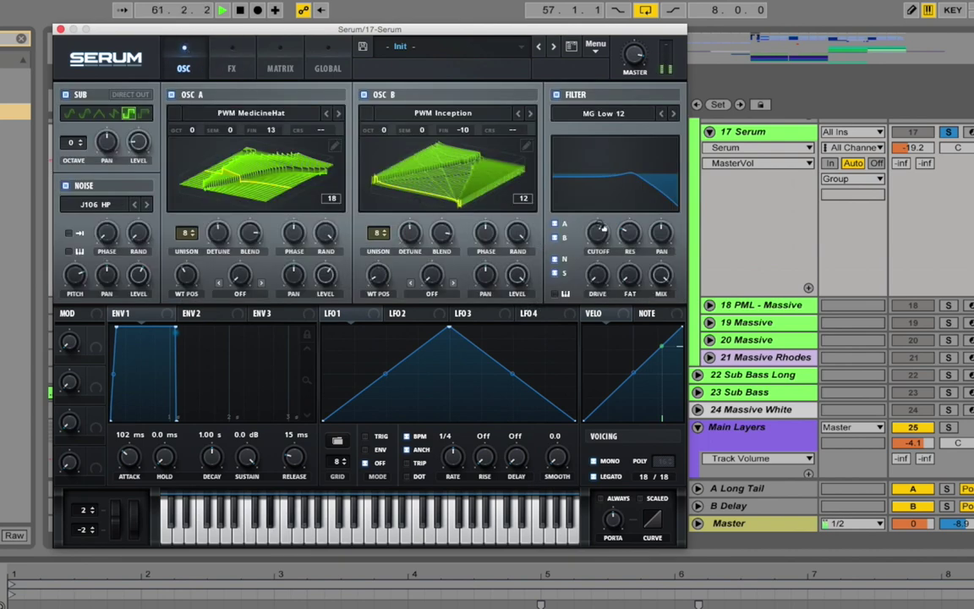
Fine-tune the filter cutoff around 561 Hz and adjust the portamento time while the clip plays
{"action": "left_click_drag", "start_coordinate": [597, 233], "coordinate": [605, 240]}
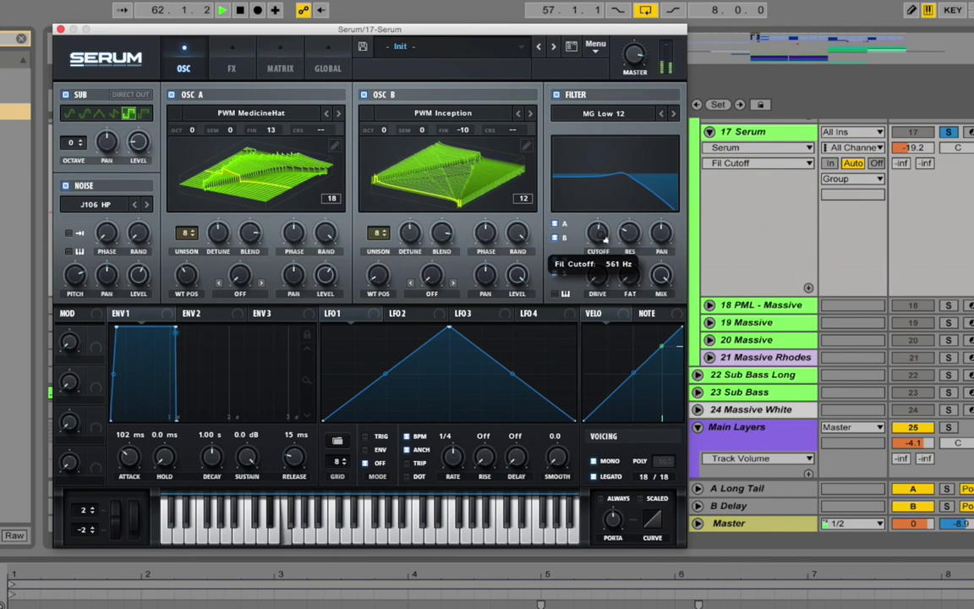
{"action": "left_click", "coordinate": [635, 55]}
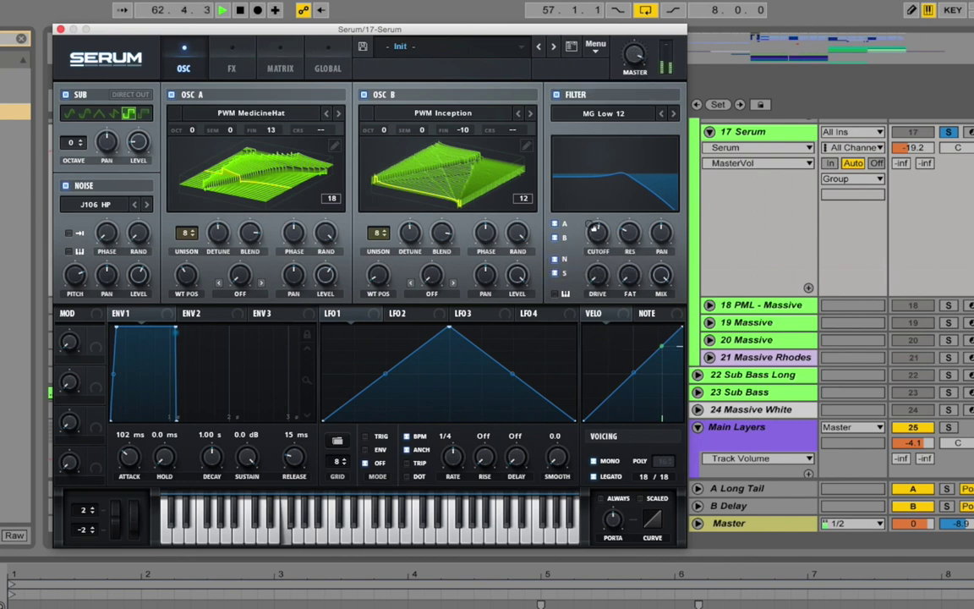
{"action": "left_click_drag", "start_coordinate": [598, 233], "coordinate": [605, 236]}
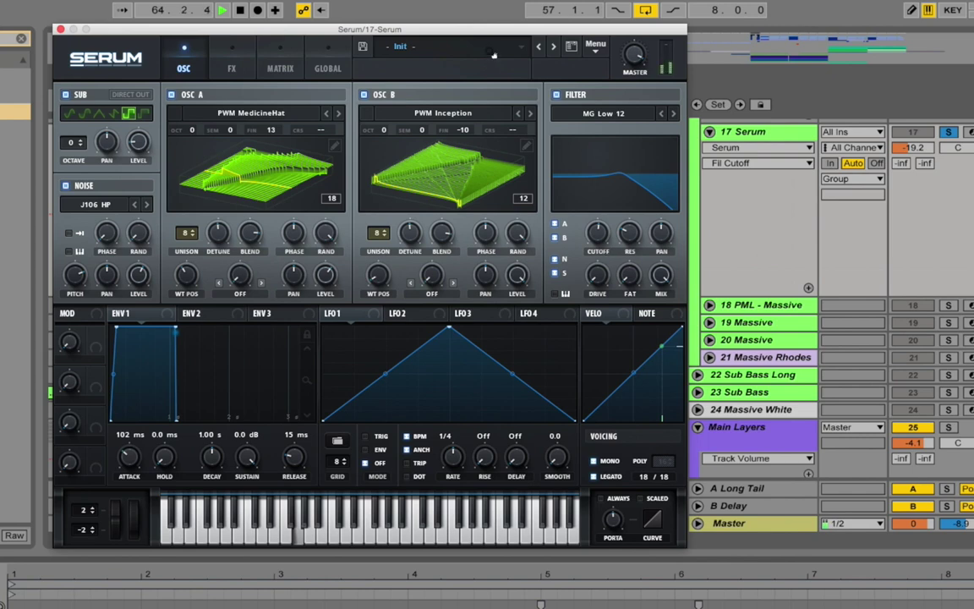
{"action": "left_click_drag", "start_coordinate": [614, 522], "coordinate": [630, 524]}
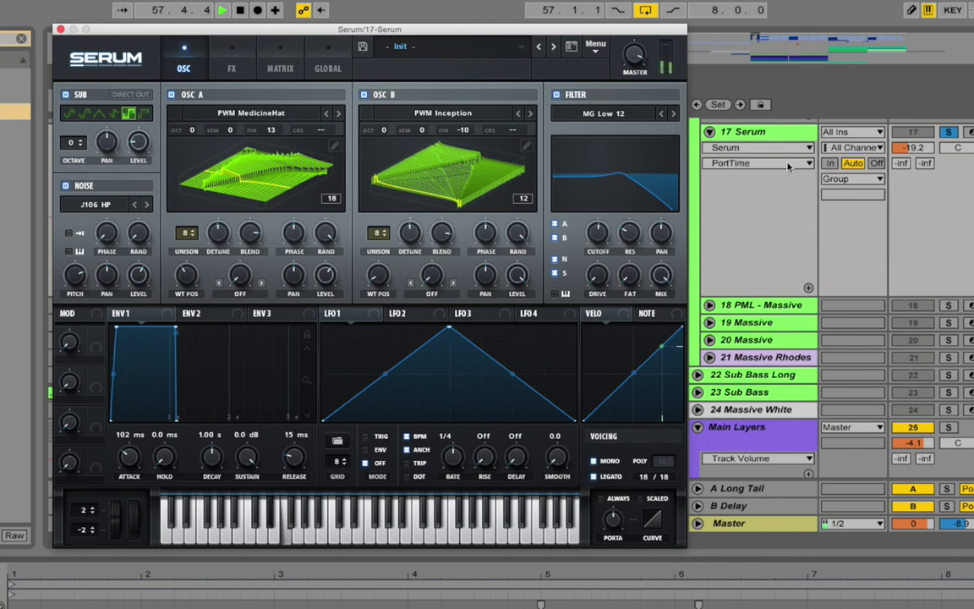
Show the device chain of track 17 Serum, bypass its Utility effect and audition the clip
{"action": "left_click", "coordinate": [778, 138]}
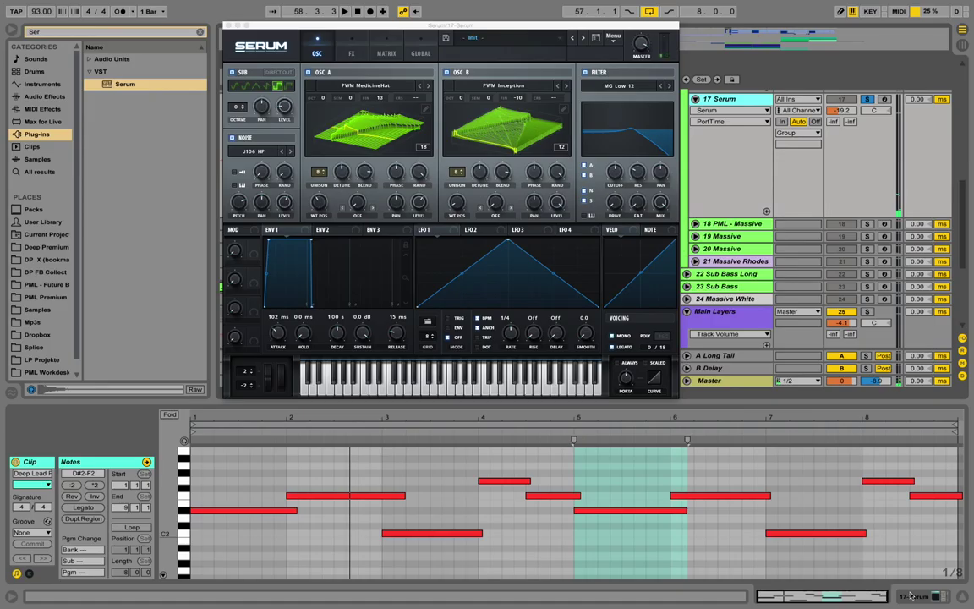
{"action": "left_click", "coordinate": [912, 596]}
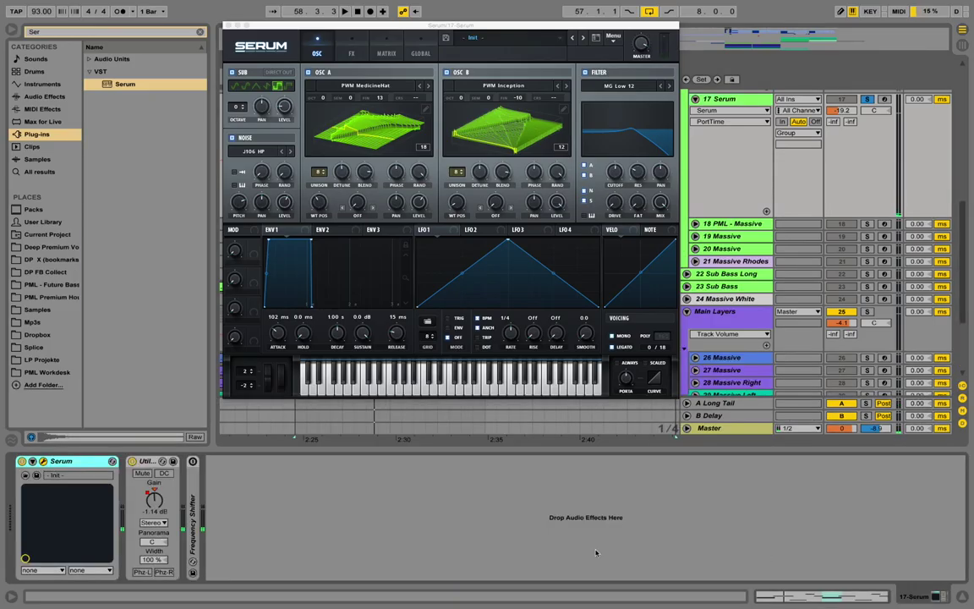
{"action": "left_click", "coordinate": [133, 461]}
{"action": "left_click", "coordinate": [731, 100]}
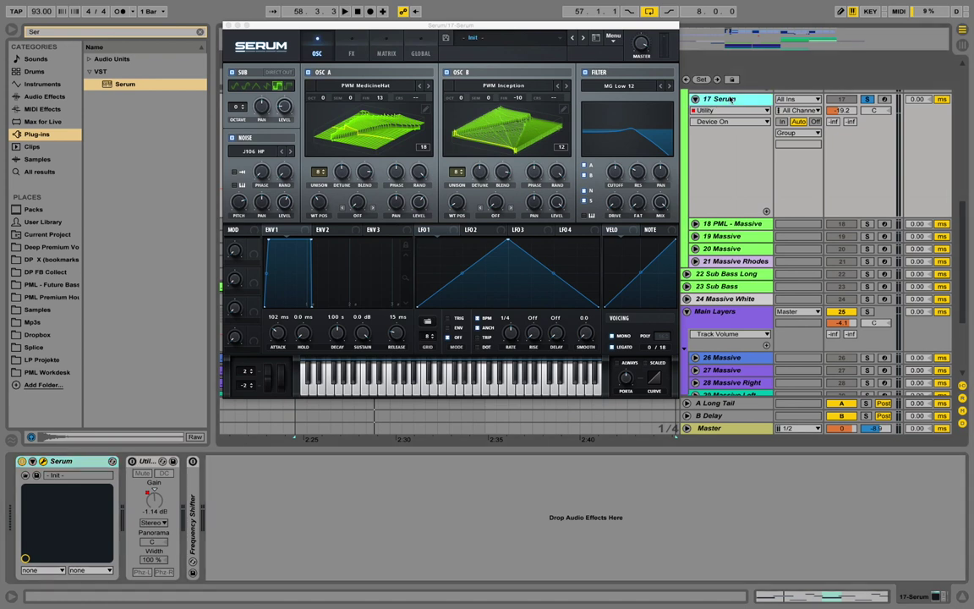
{"action": "key", "text": "space"}
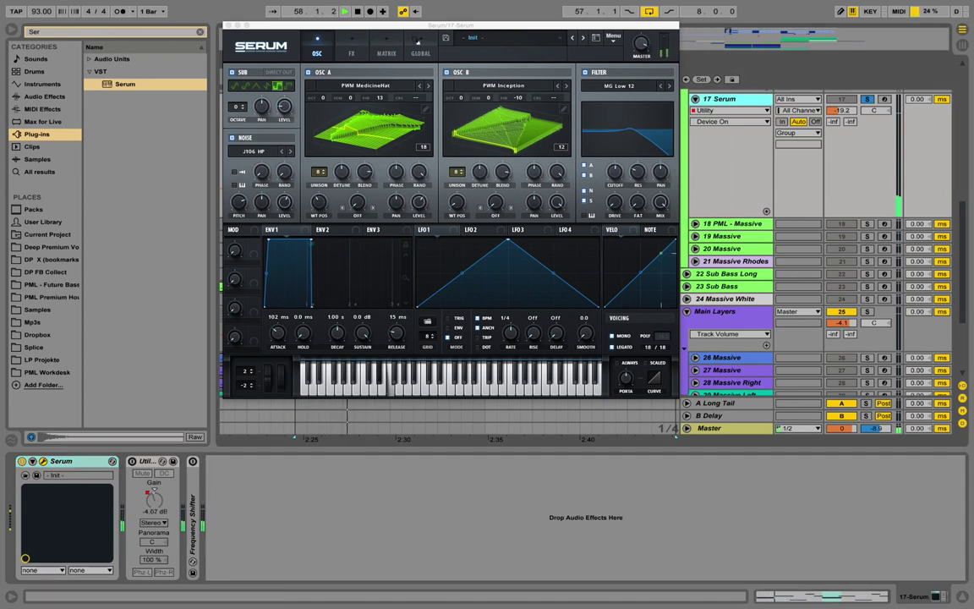
With oscillator B turned off, set oscillator A's wavetable position to 15 during playback
{"action": "left_click_drag", "start_coordinate": [413, 26], "coordinate": [417, 40]}
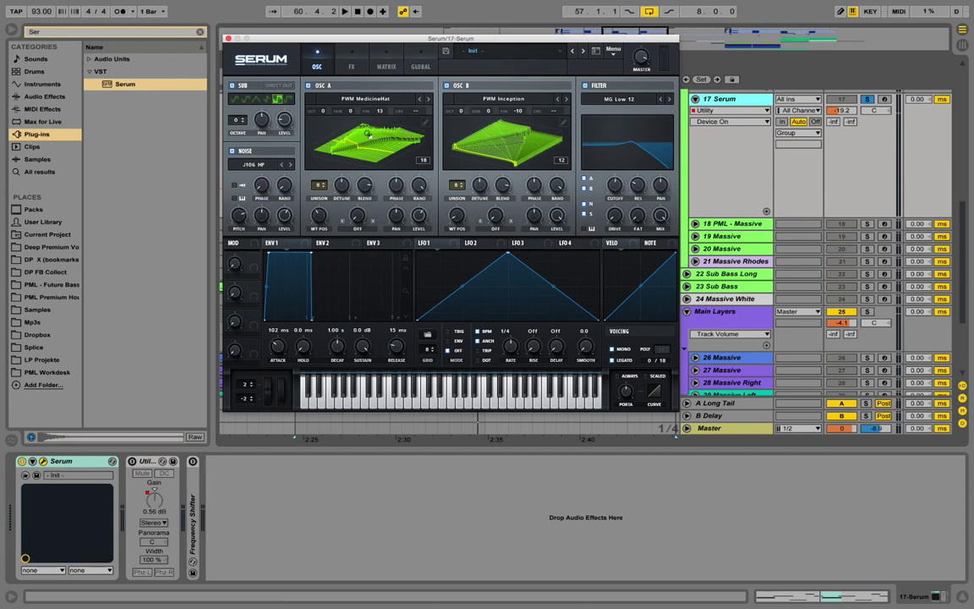
{"action": "key", "text": "space"}
{"action": "left_click_drag", "start_coordinate": [319, 216], "coordinate": [336, 193]}
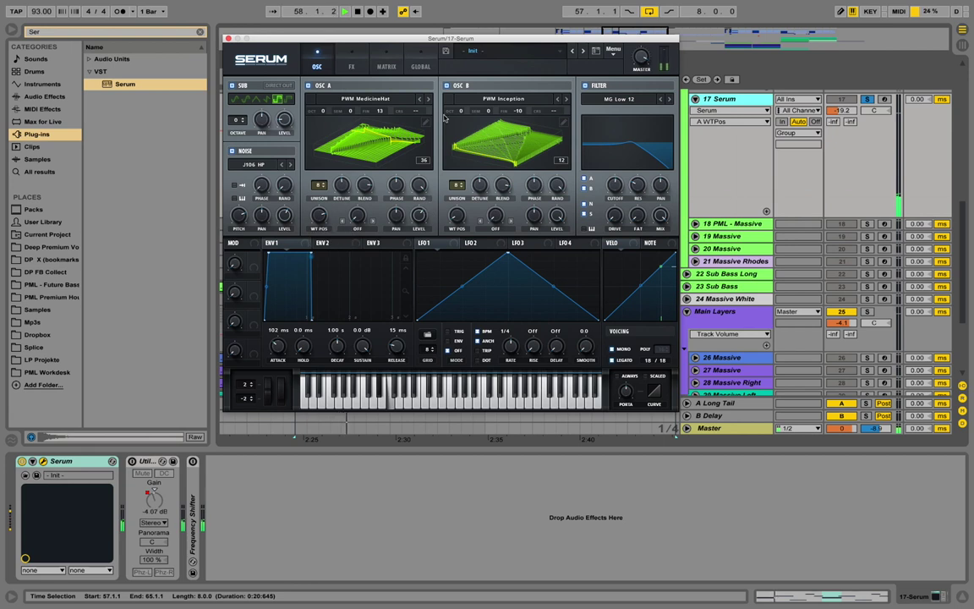
{"action": "left_click", "coordinate": [446, 85]}
{"action": "left_click_drag", "start_coordinate": [321, 218], "coordinate": [331, 288]}
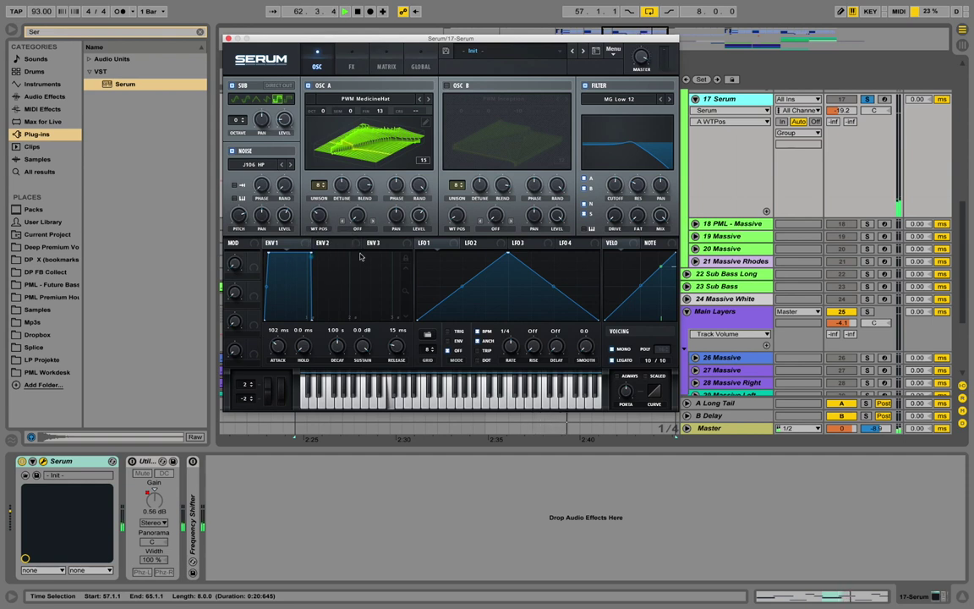
Turn oscillator B back on, set its wavetable position to 1 and close the synth window
{"action": "left_click", "coordinate": [453, 87]}
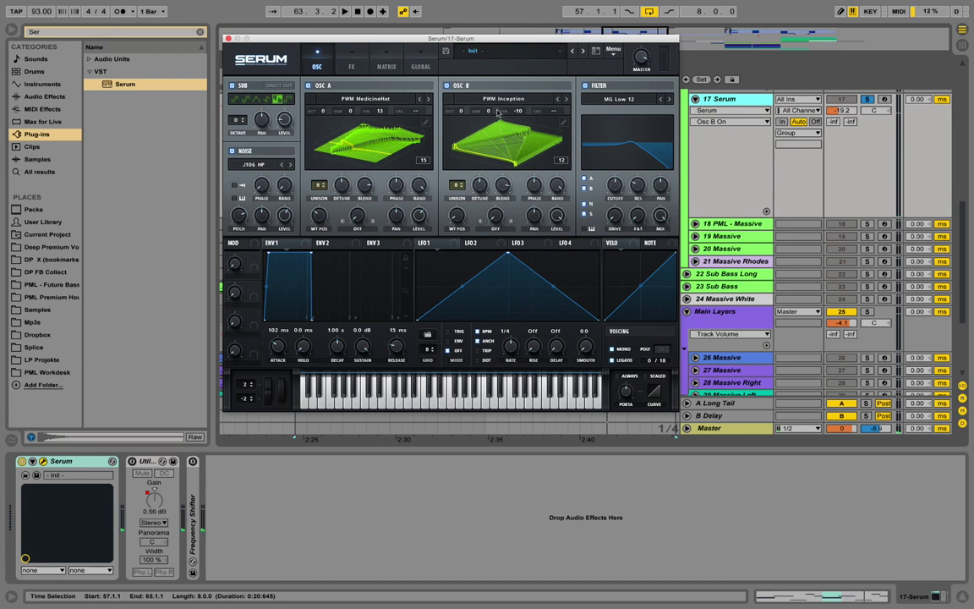
{"action": "mouse_move", "coordinate": [462, 219]}
{"action": "left_mouse_down"}
{"action": "mouse_move", "coordinate": [459, 131]}
{"action": "mouse_move", "coordinate": [452, 170]}
{"action": "mouse_move", "coordinate": [468, 235]}
{"action": "left_mouse_up"}
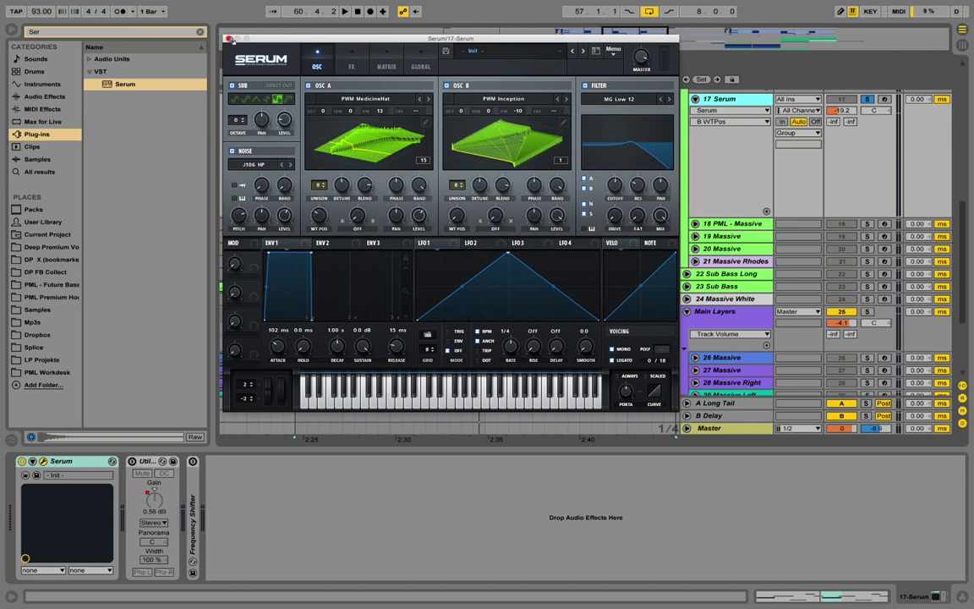
{"action": "left_click", "coordinate": [228, 38]}
Unsolo track 17 Serum, mute track 16 Serum and play the new pad within the full arrangement
{"action": "scroll", "coordinate": [862, 183], "scroll_direction": "up", "scroll_amount": 3}
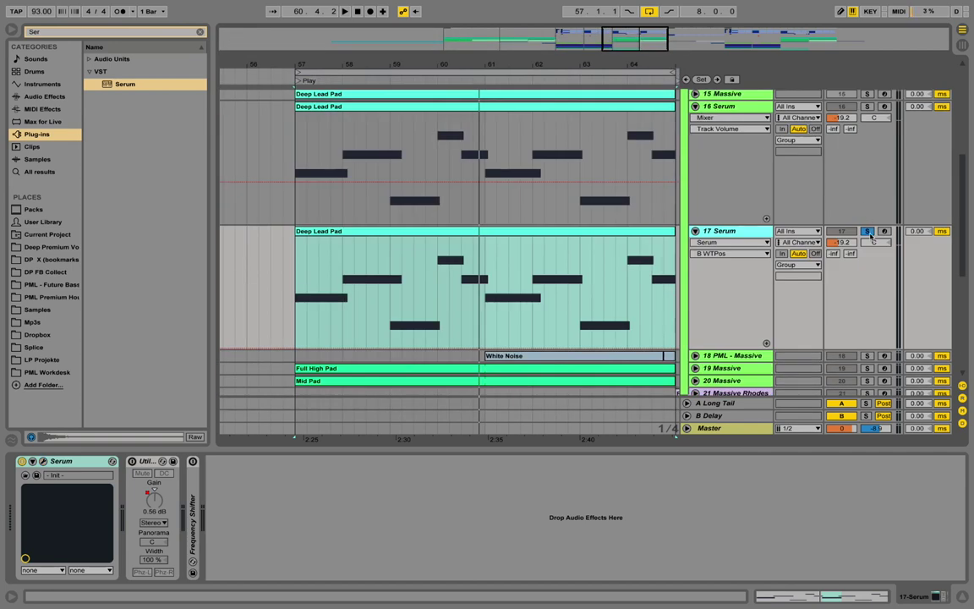
{"action": "left_click", "coordinate": [869, 232]}
{"action": "left_click", "coordinate": [852, 107]}
{"action": "key", "text": "space"}
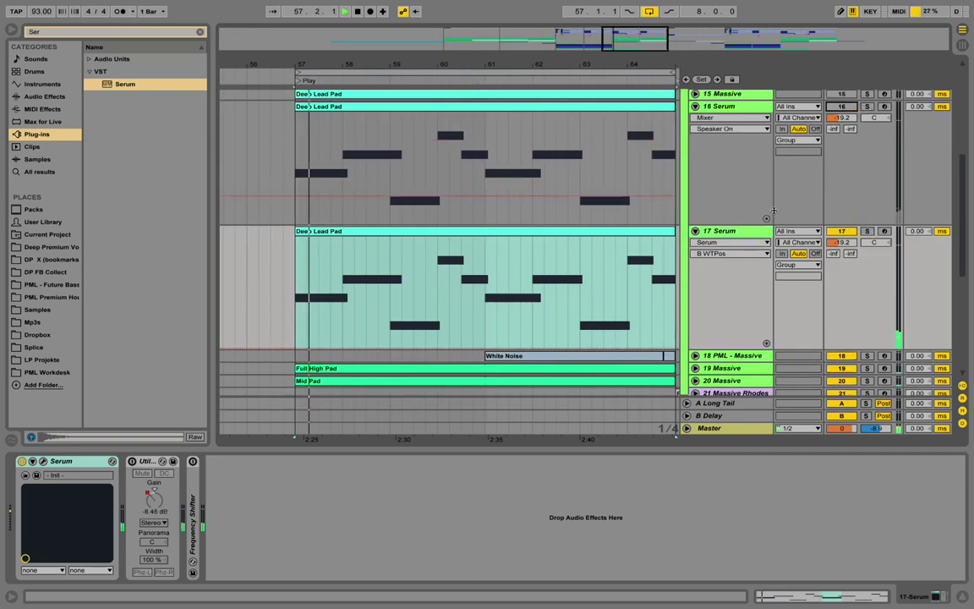
Raise the volume of track 17 Serum to -14.5 dB during playback and reopen its Serum window
{"action": "left_click_drag", "start_coordinate": [842, 242], "coordinate": [842, 233]}
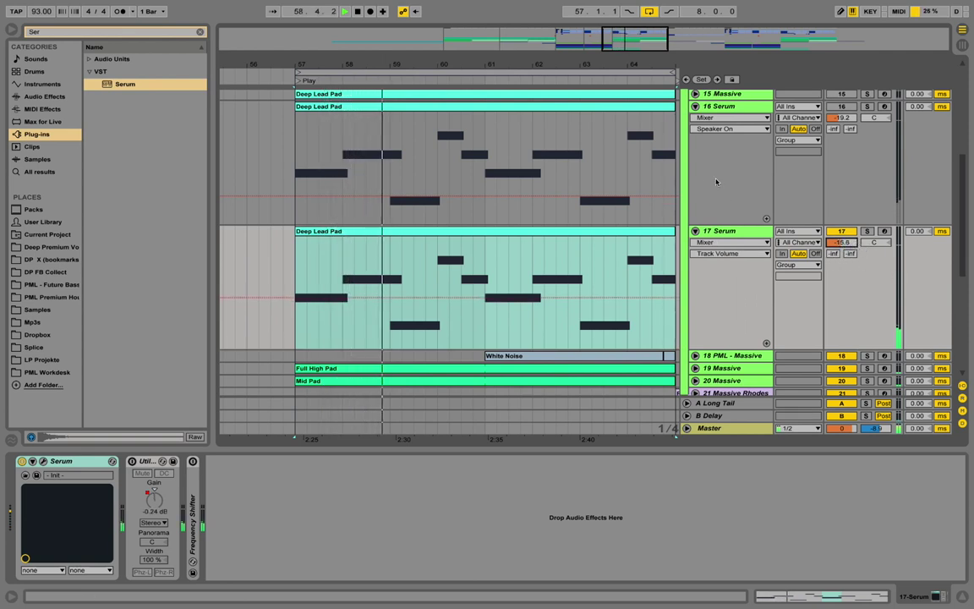
{"action": "left_click_drag", "start_coordinate": [644, 65], "coordinate": [625, 64]}
{"action": "left_click_drag", "start_coordinate": [841, 242], "coordinate": [845, 238]}
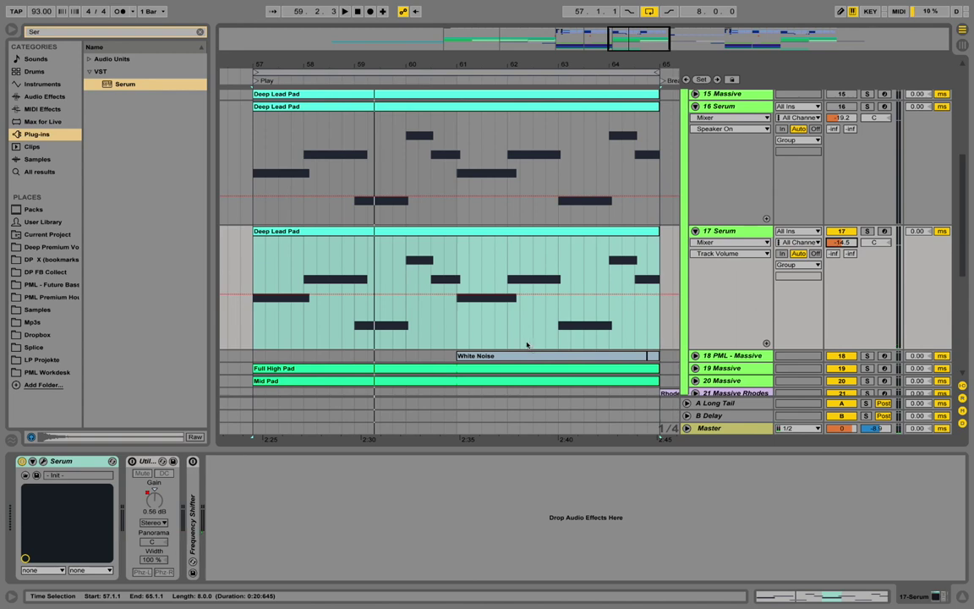
{"action": "left_click", "coordinate": [44, 461]}
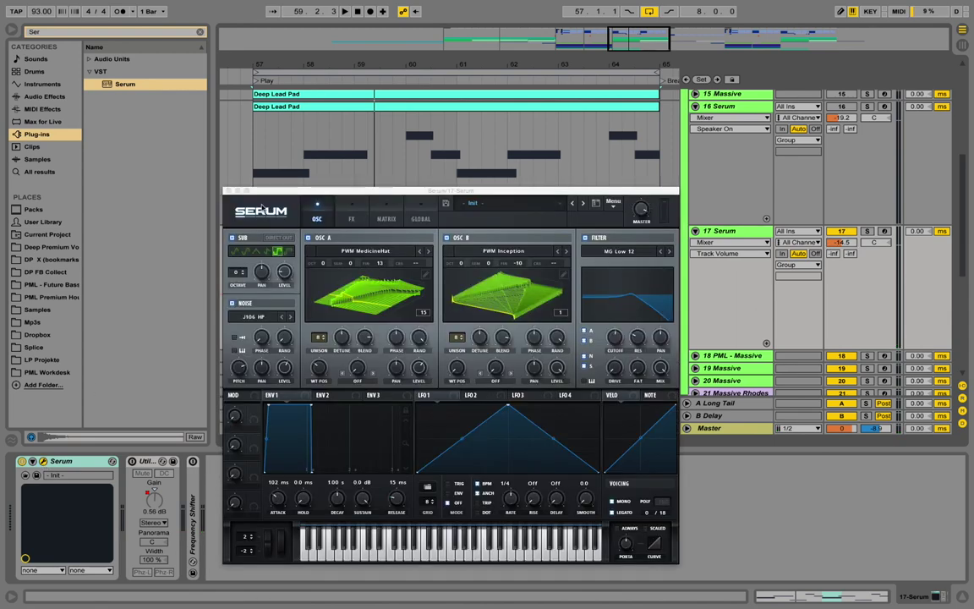